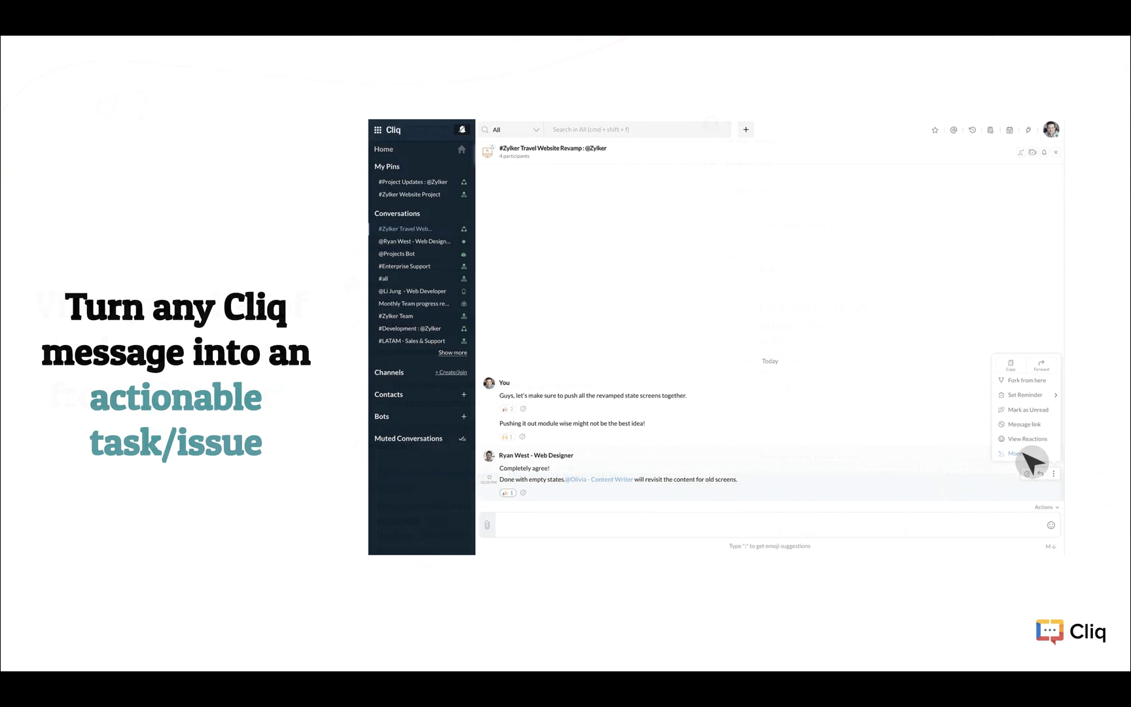
left_click(1018, 453)
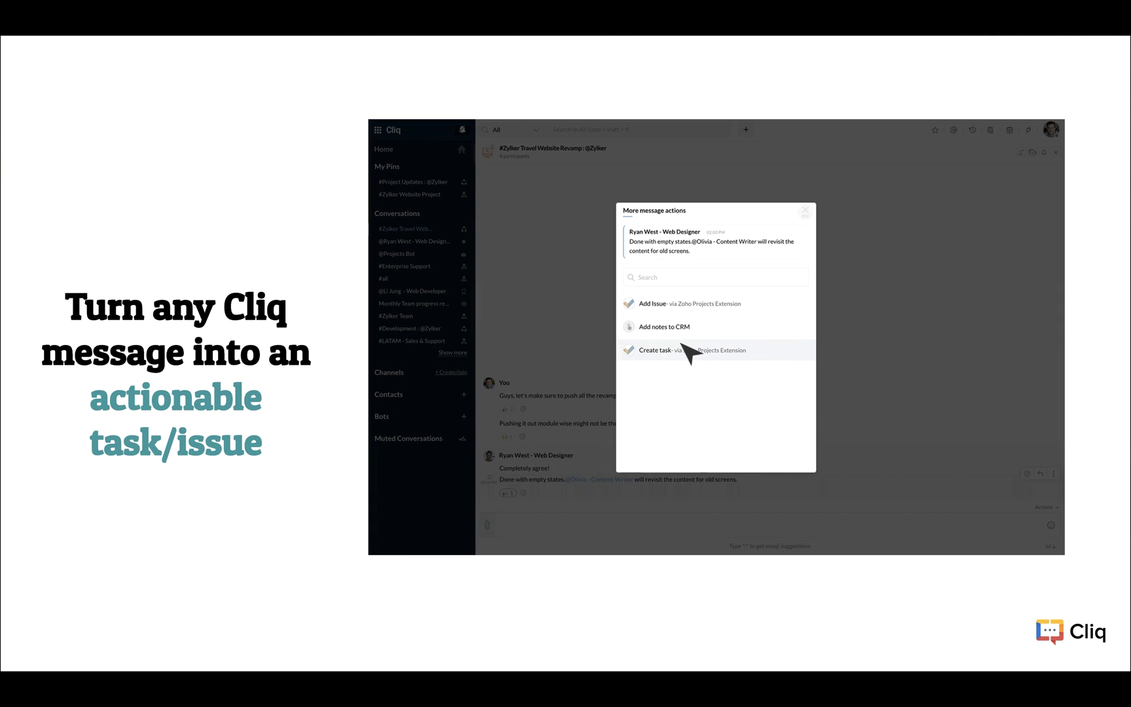
left_click(684, 347)
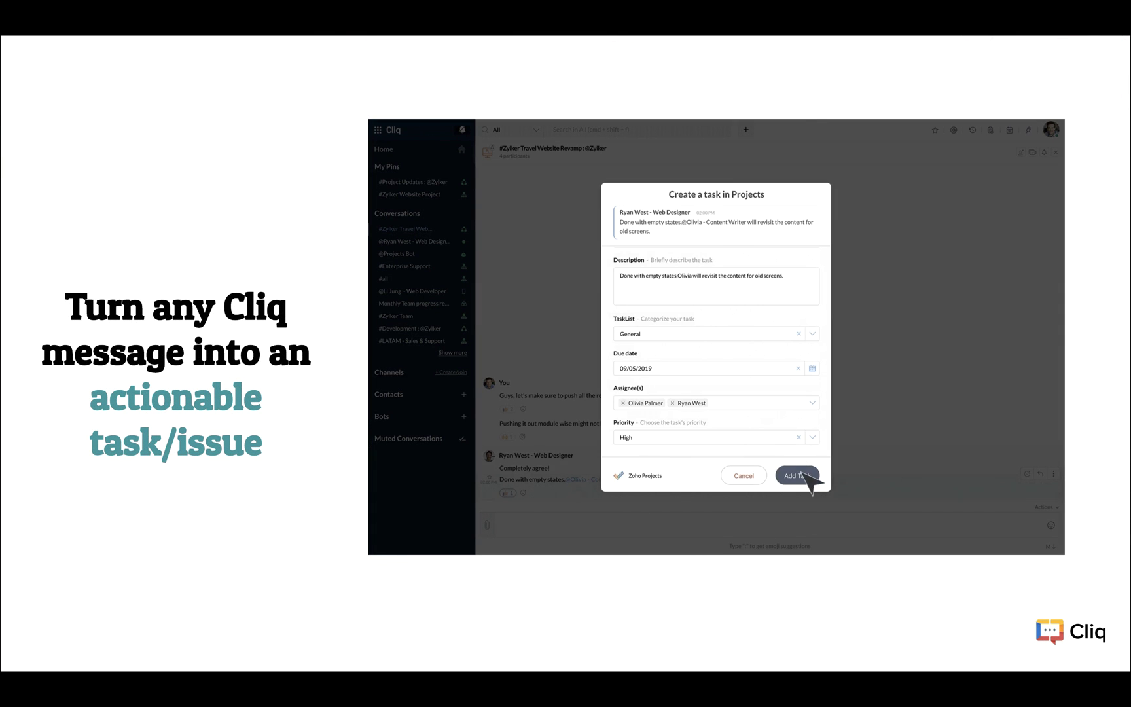
left_click(805, 475)
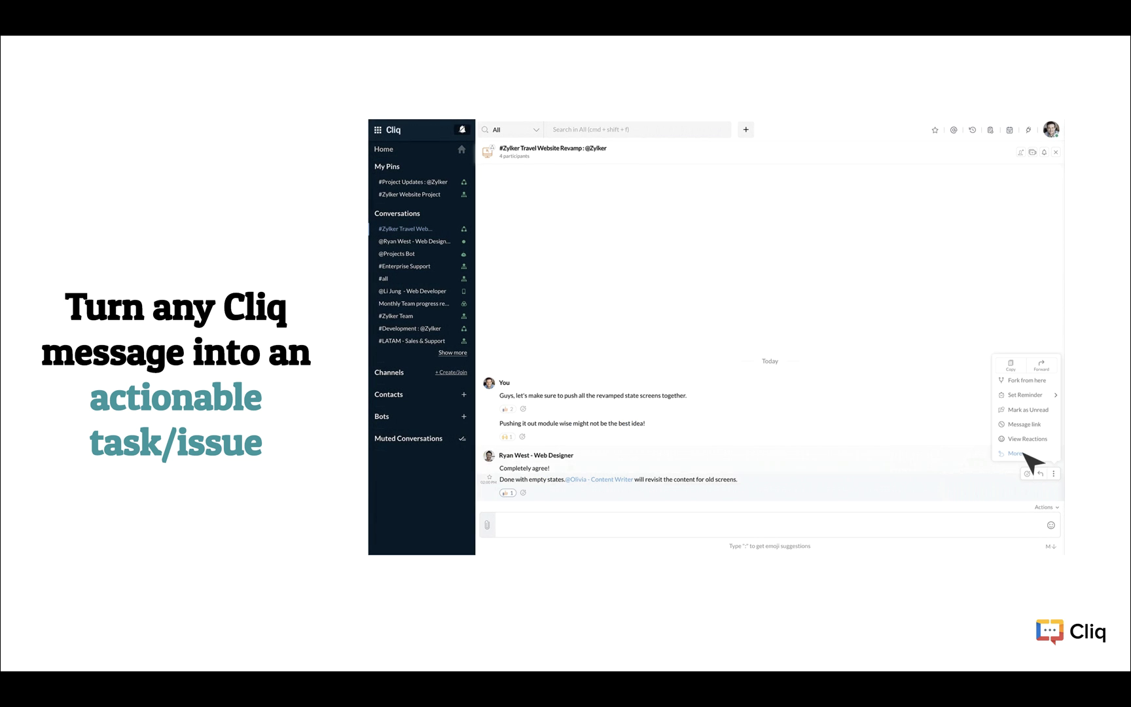
left_click(1023, 453)
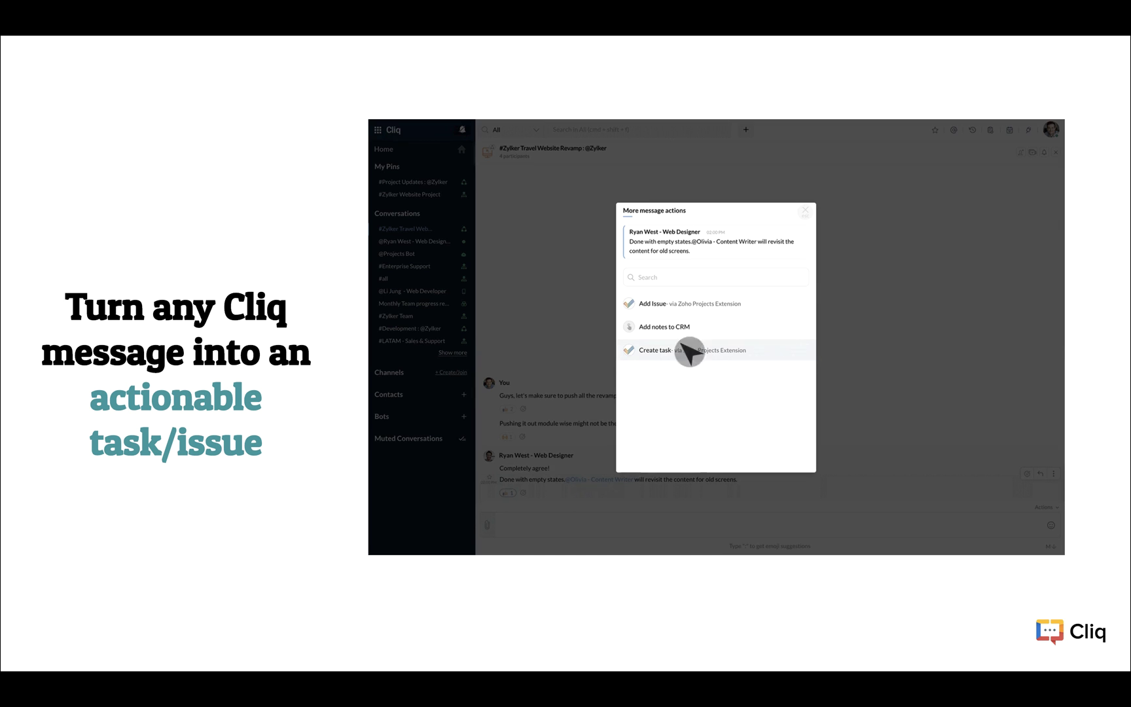
left_click(682, 342)
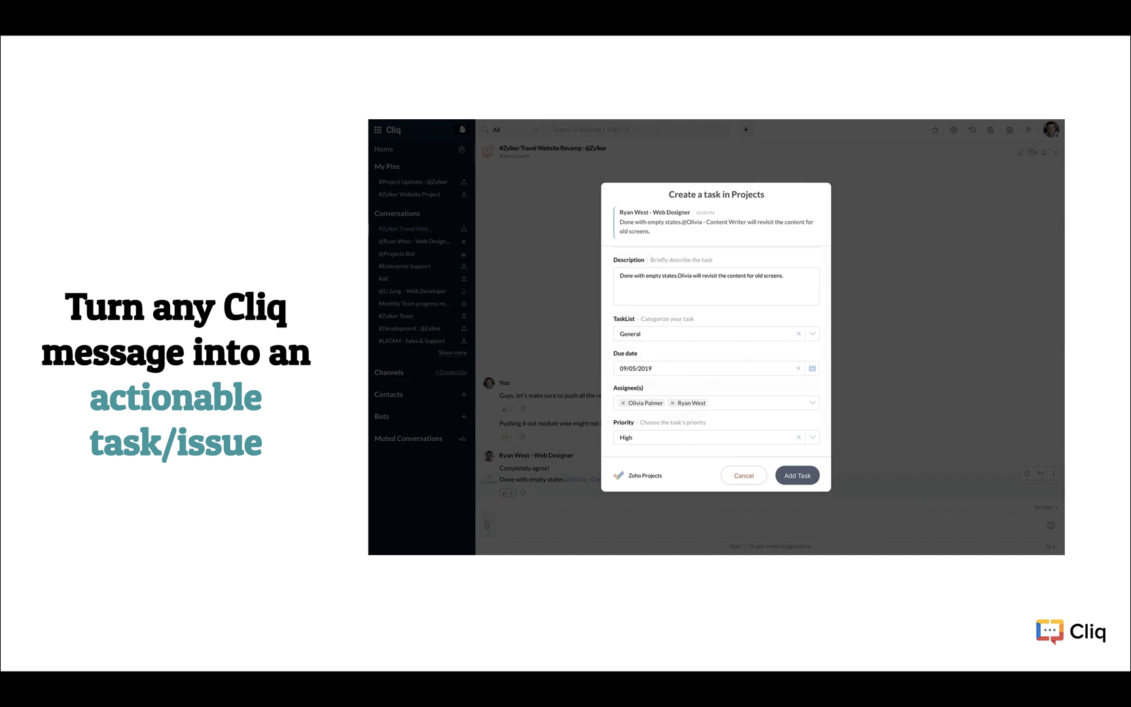
left_click(805, 476)
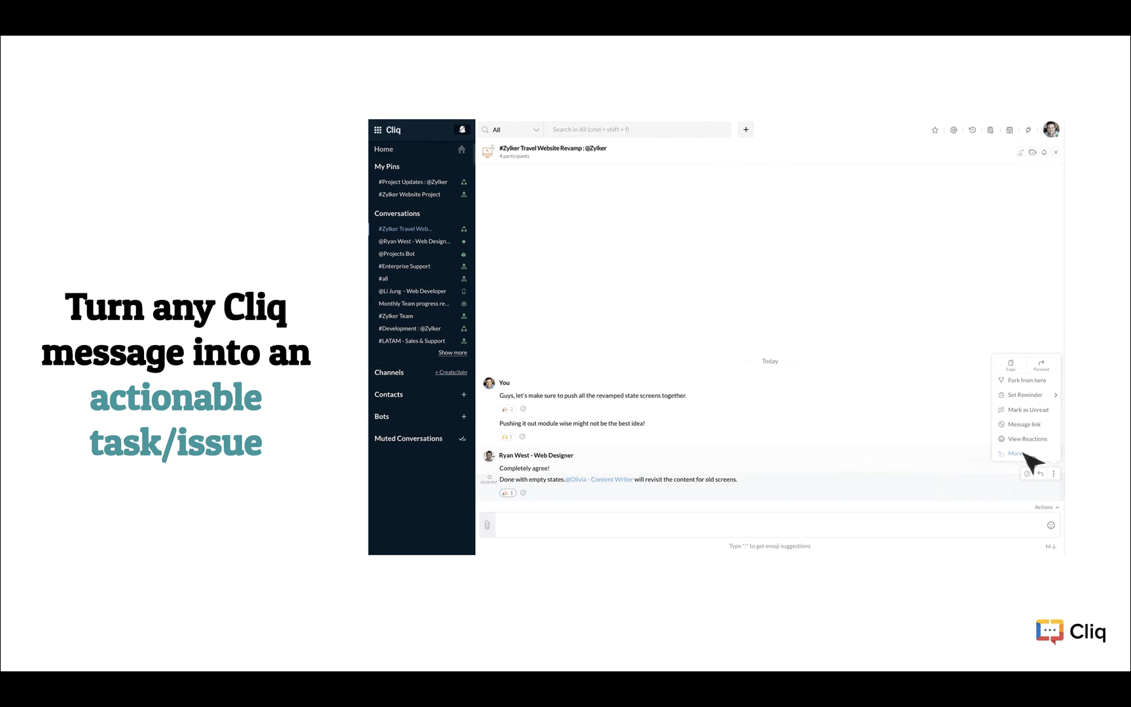
left_click(1017, 453)
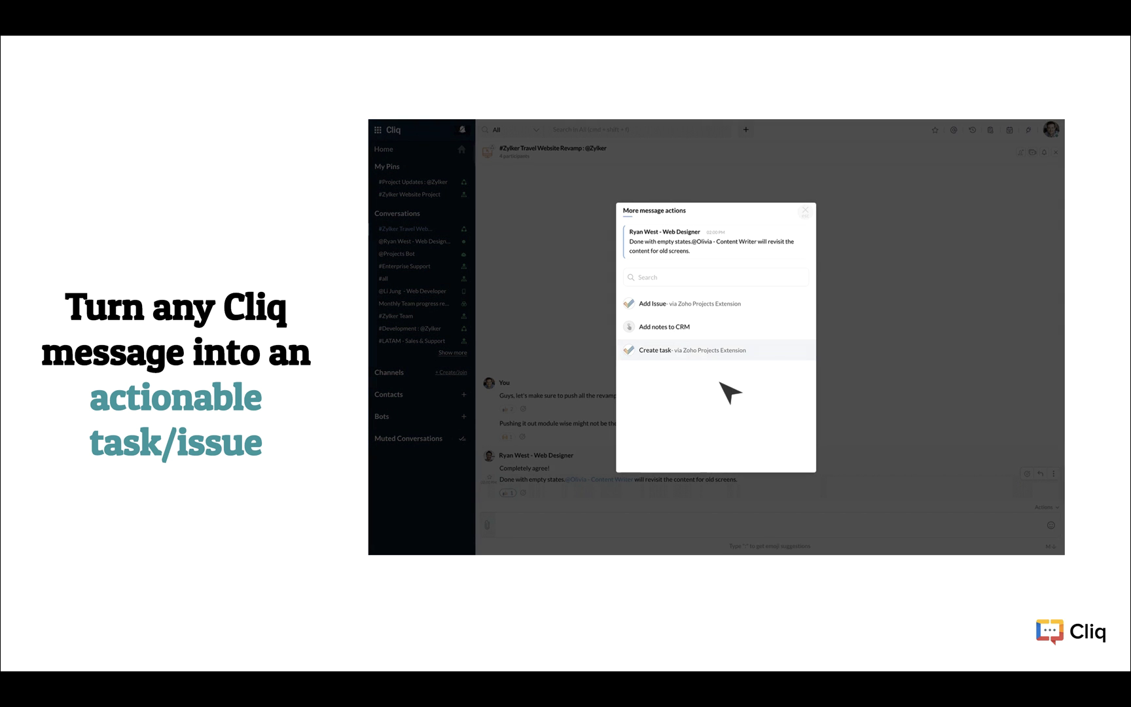
left_click(682, 343)
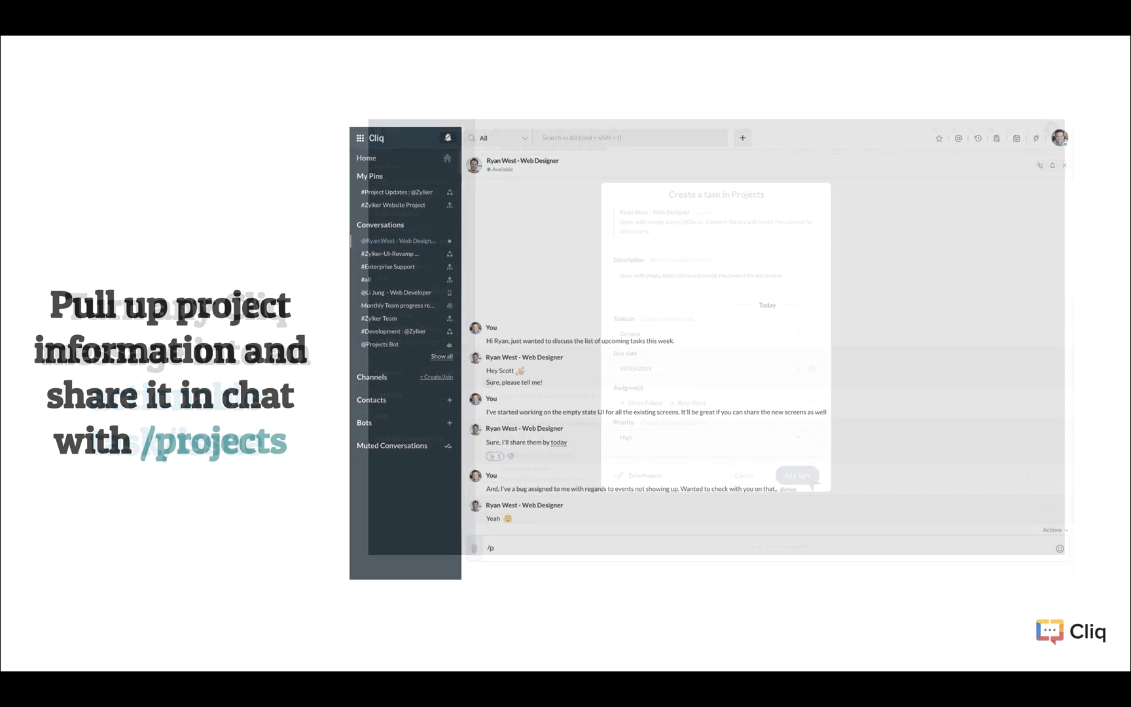
type("rojects")
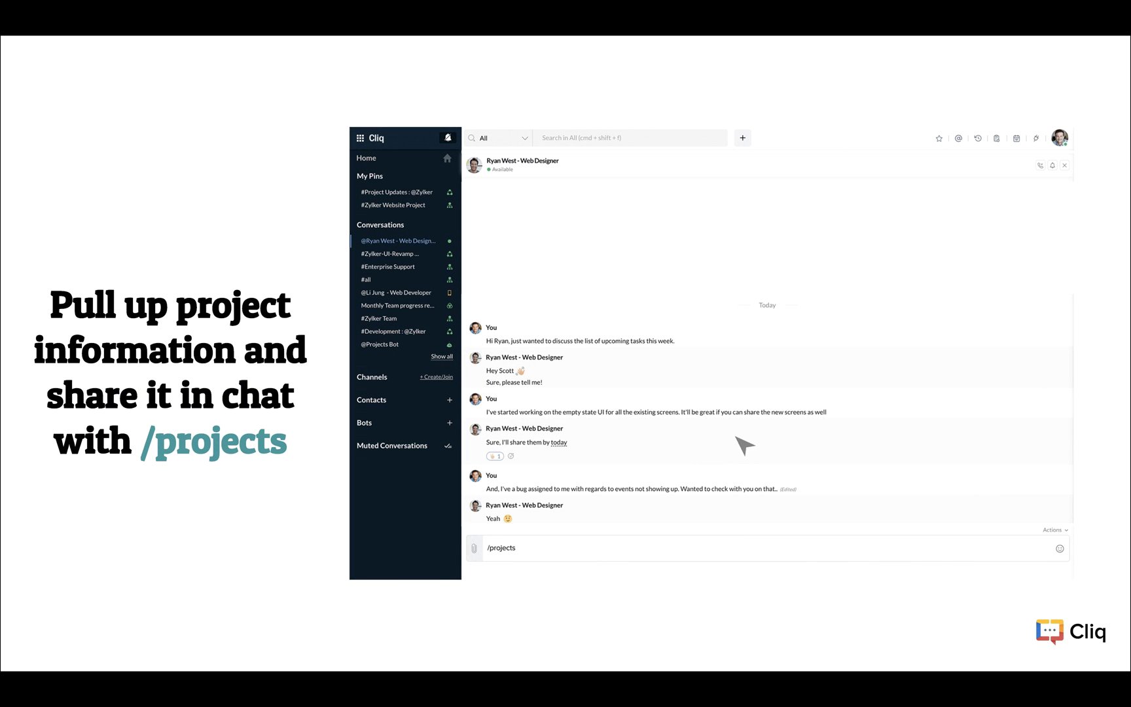
key("Return")
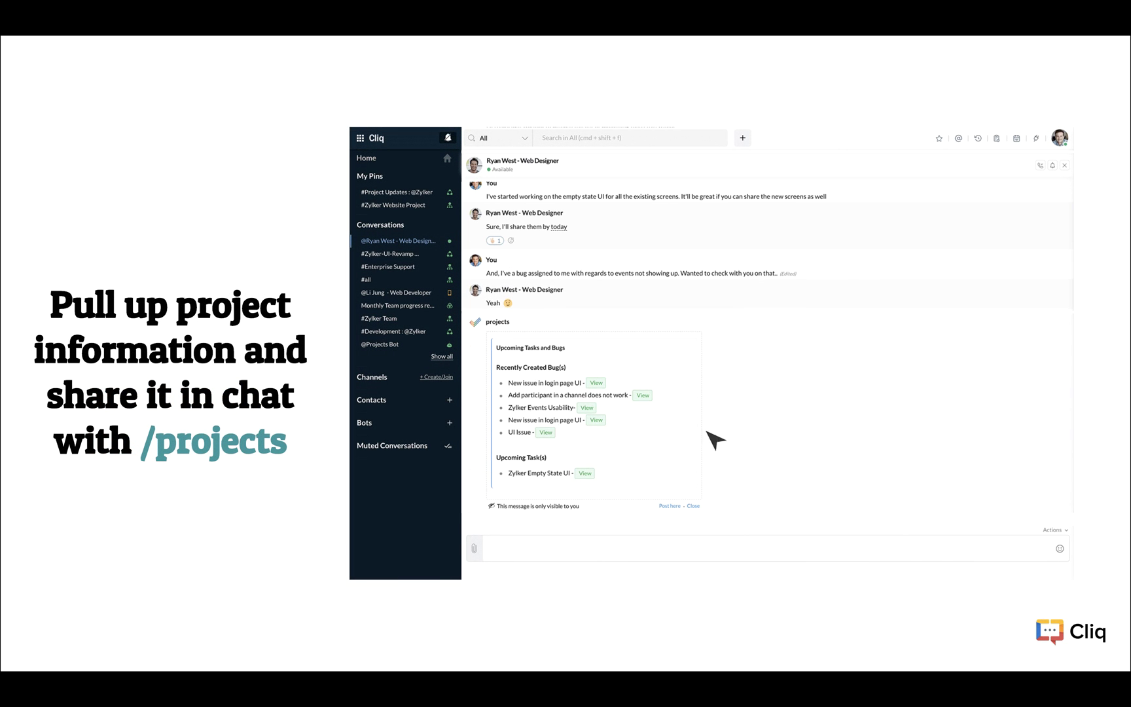
left_click(587, 407)
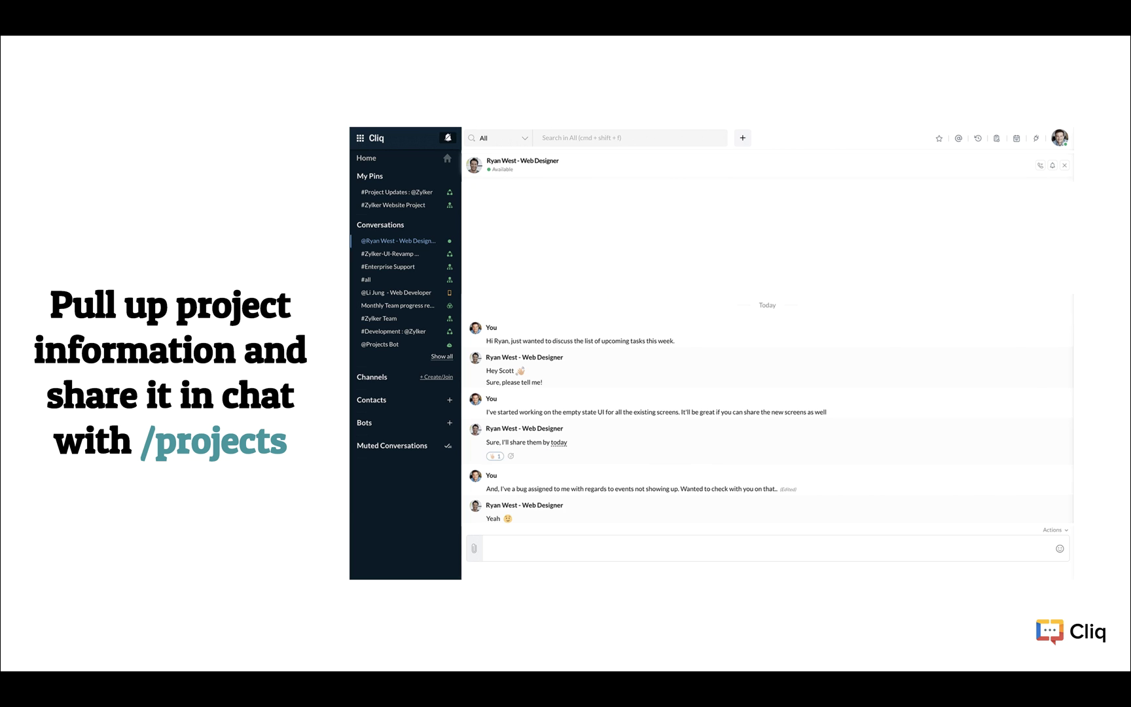
type("/projects")
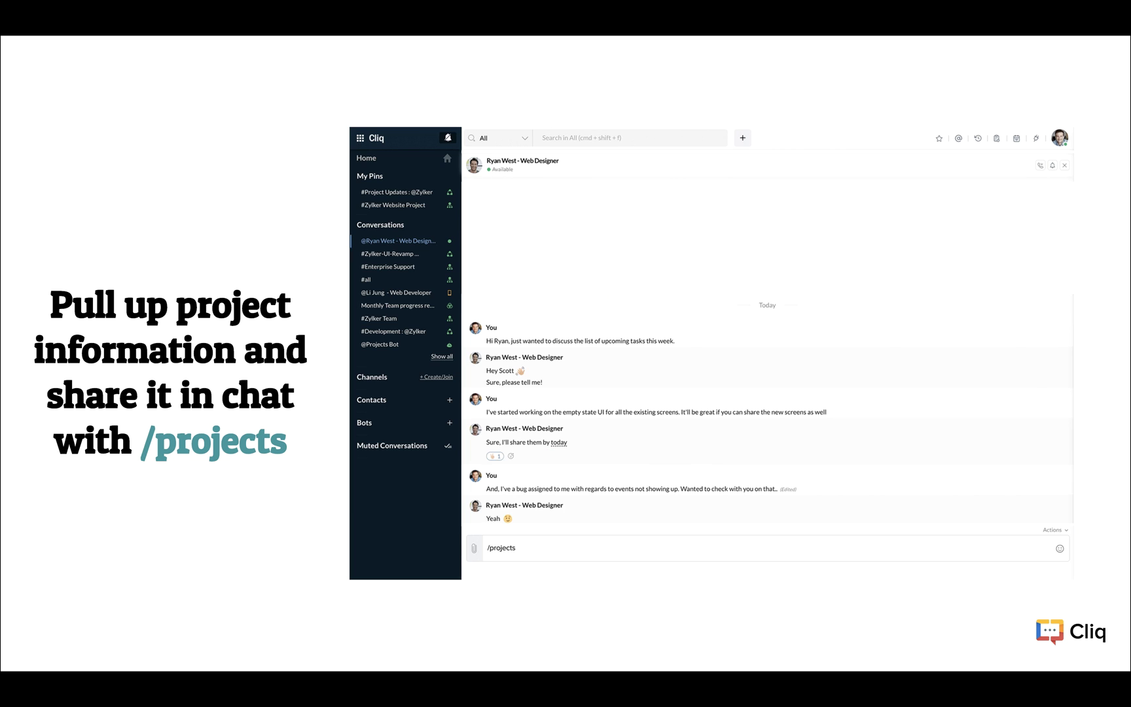
key("Return")
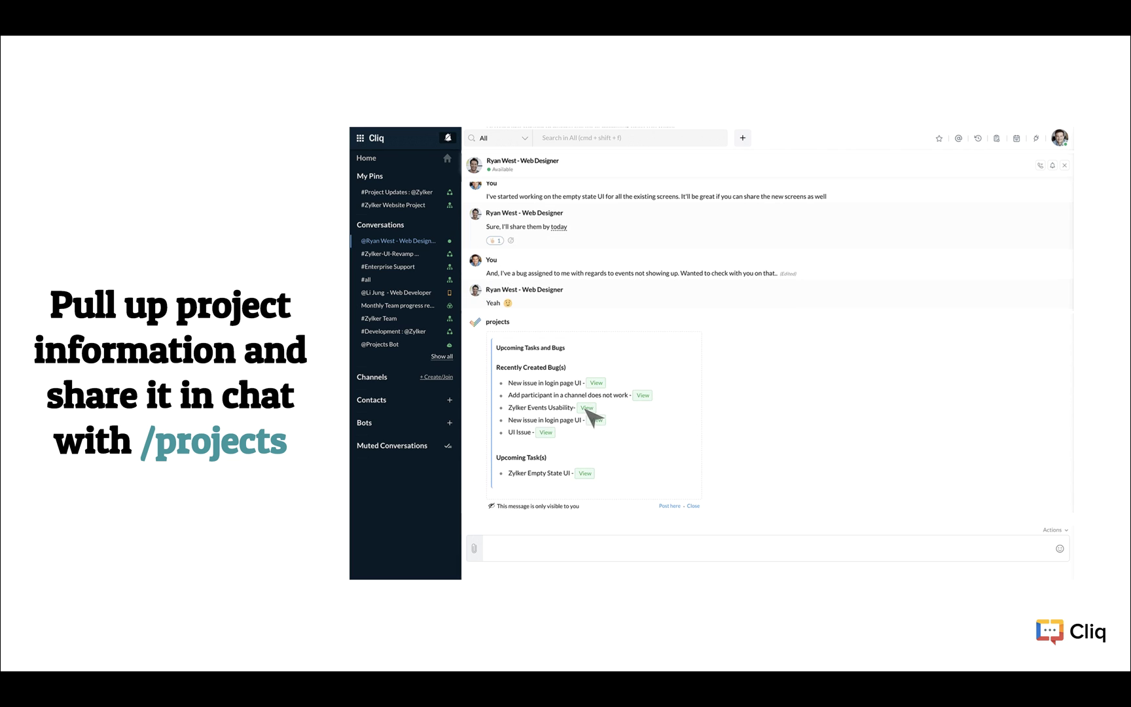
left_click(587, 407)
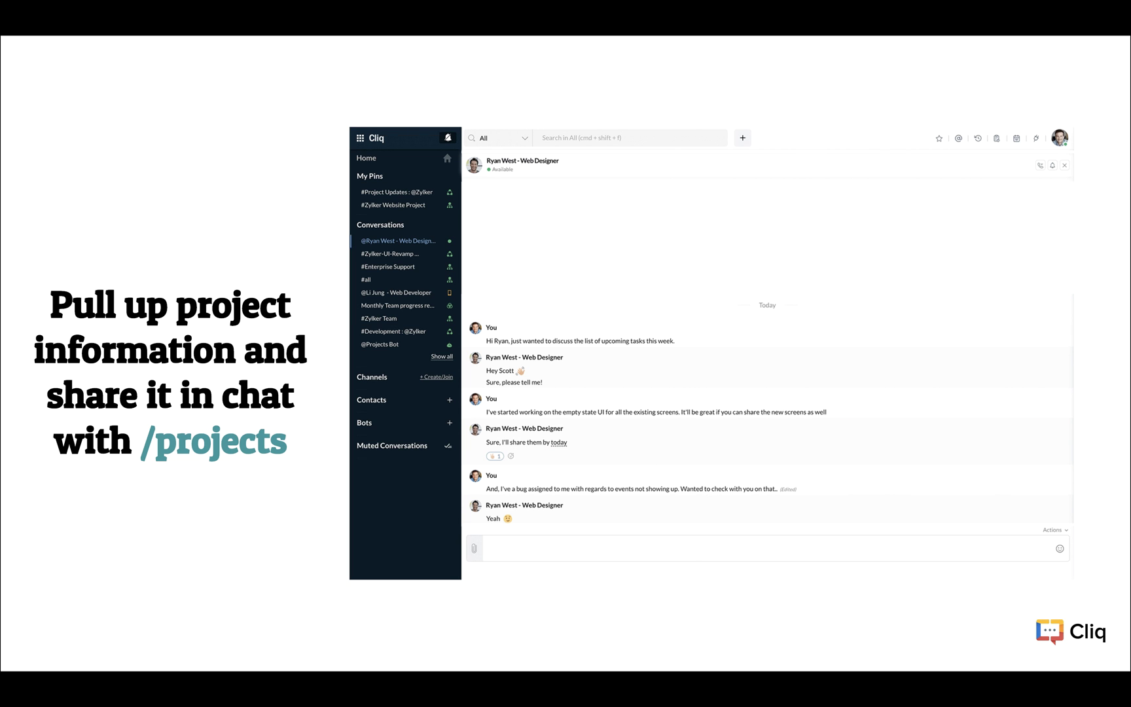
type("/projects")
key("Return")
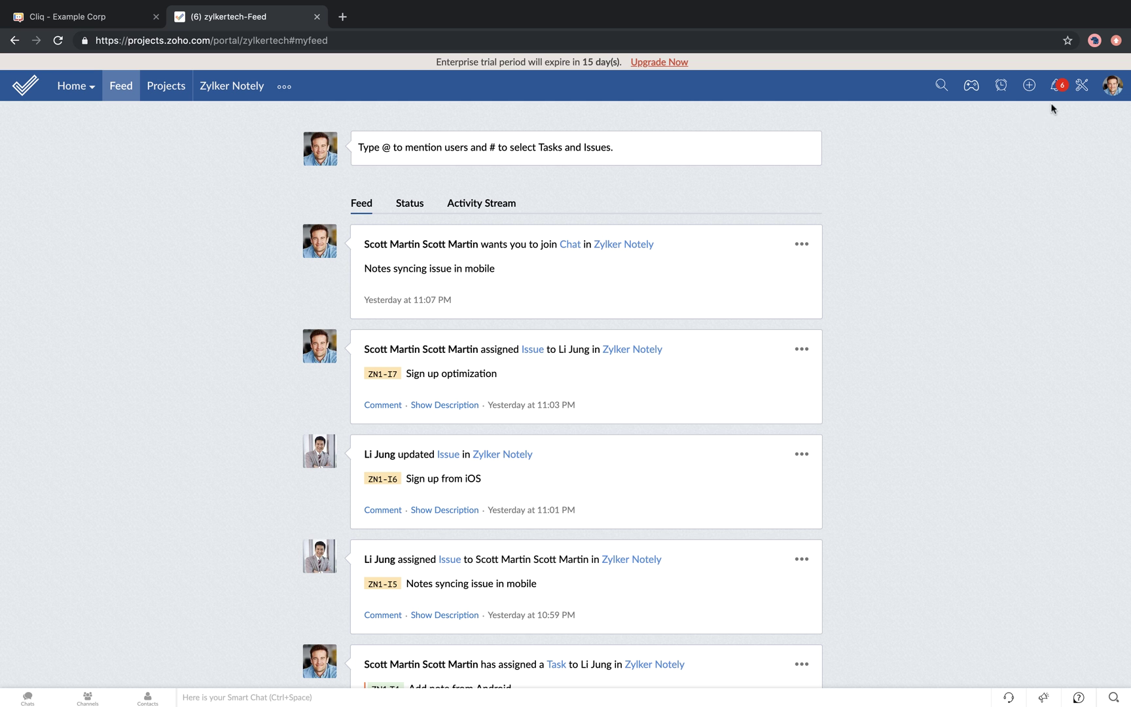
- Open the portal's Zoho Apps integration settings and bring up the installation page of the Zoho Projects extension for Cliq
left_click(1081, 87)
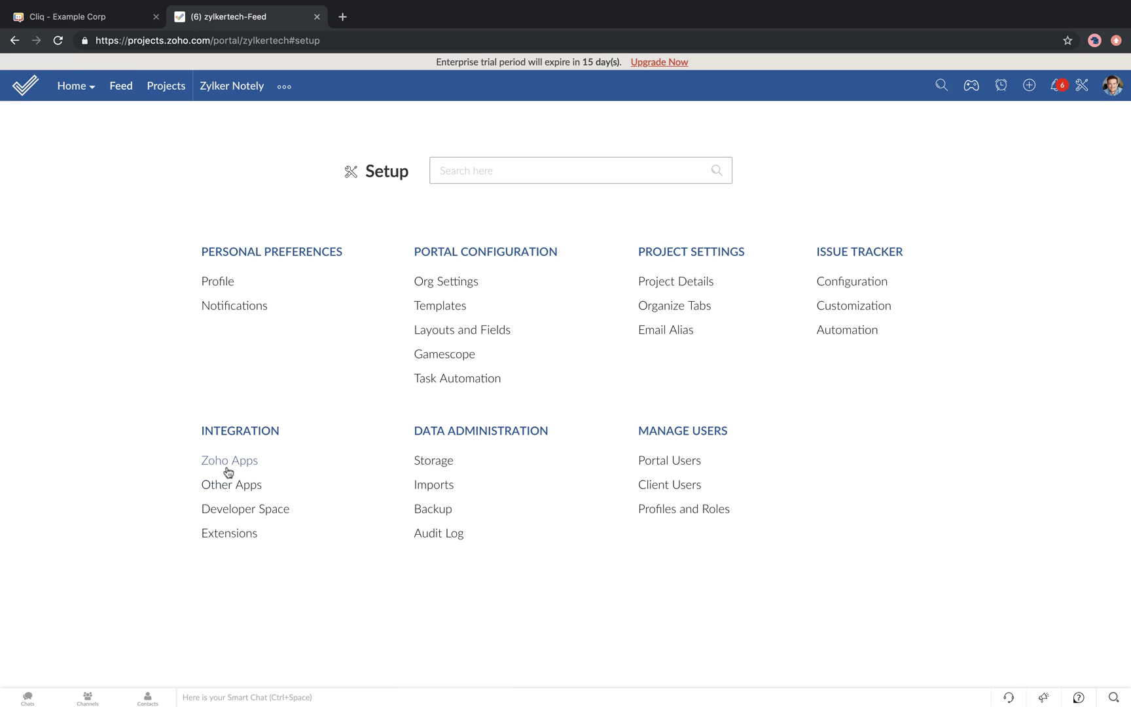
left_click(227, 469)
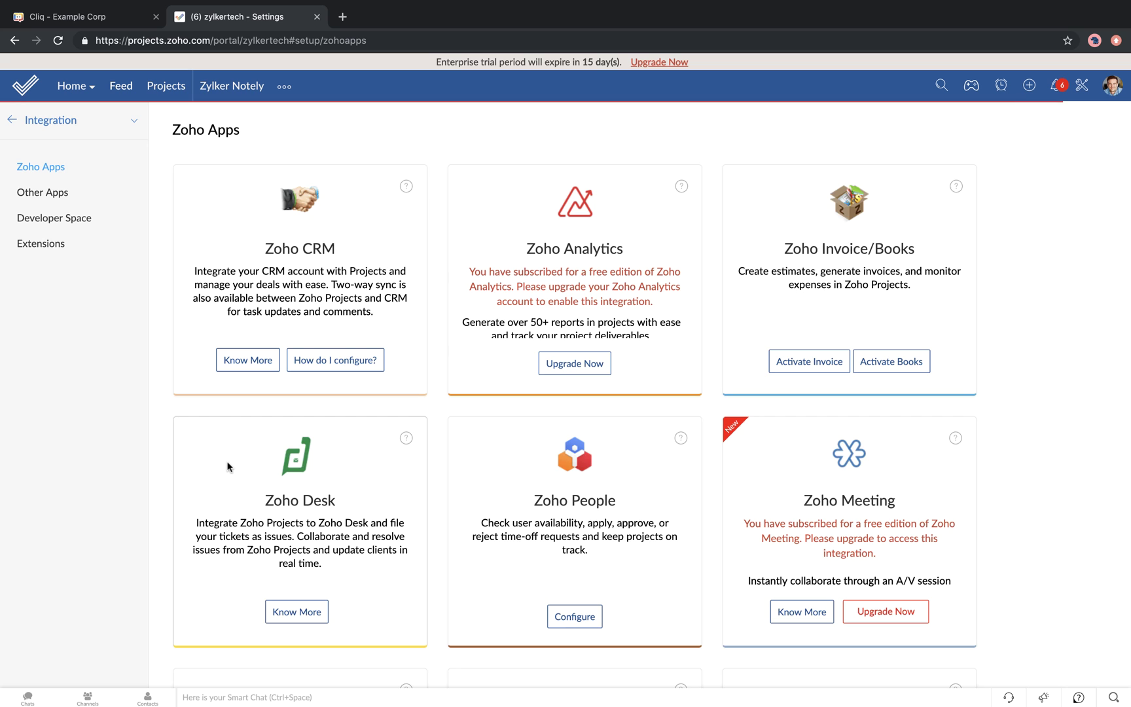
scroll(549, 558, "down", 4)
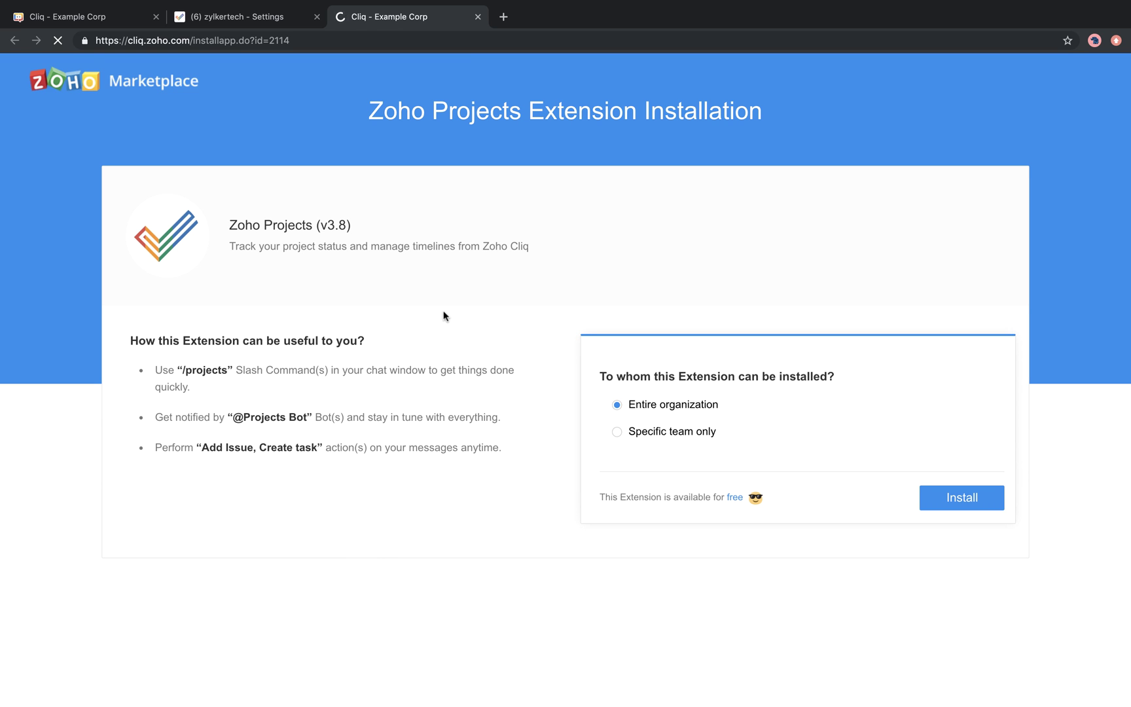
- Switch to Cliq, go to the Zoho Marketplace's Cliq extensions and open the Zoho Projects for Zoho Cliq listing
left_click(114, 21)
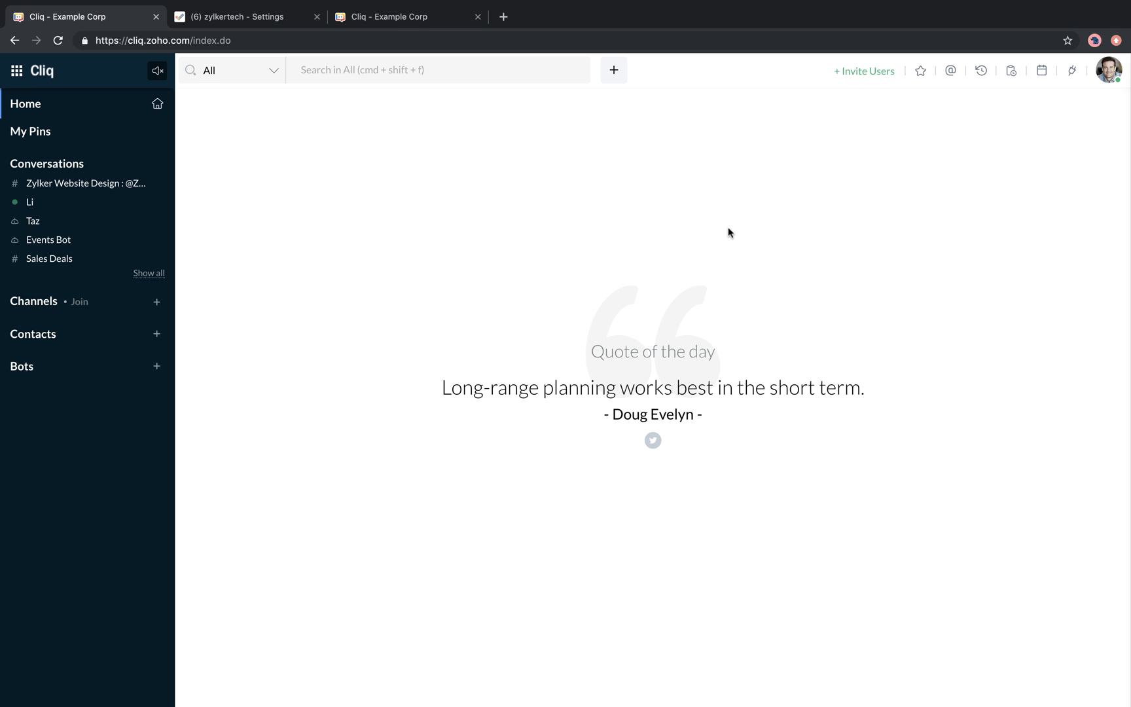
left_click(1107, 74)
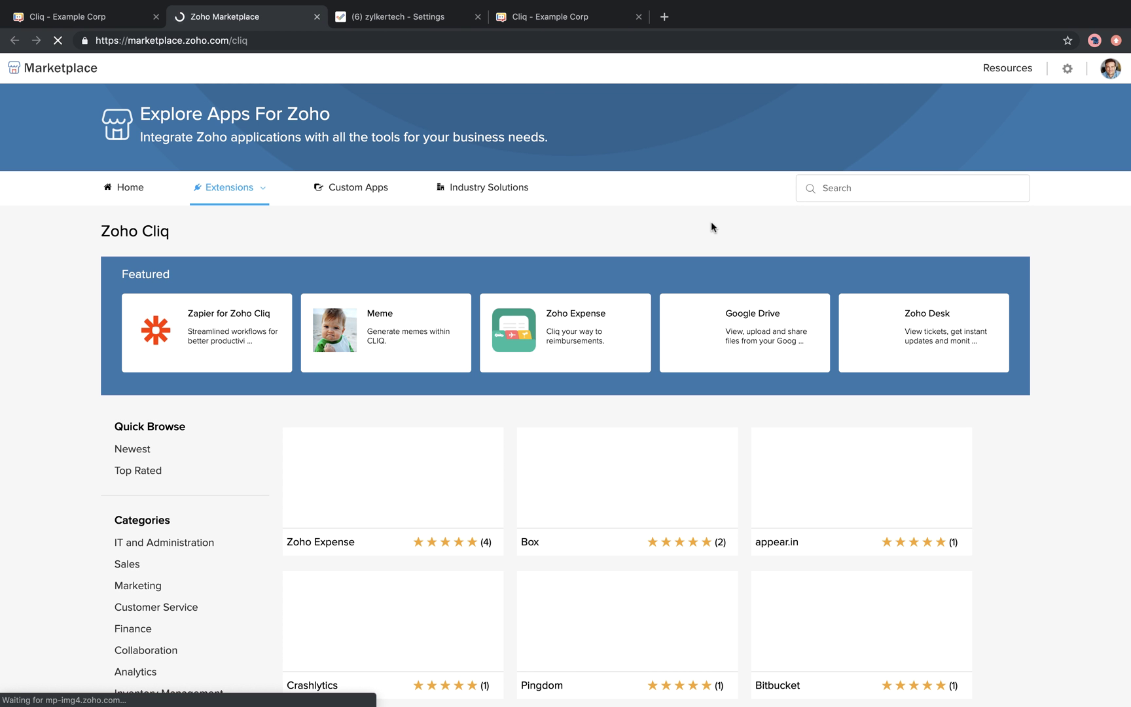
scroll(672, 467, "down", 10)
left_click(671, 466)
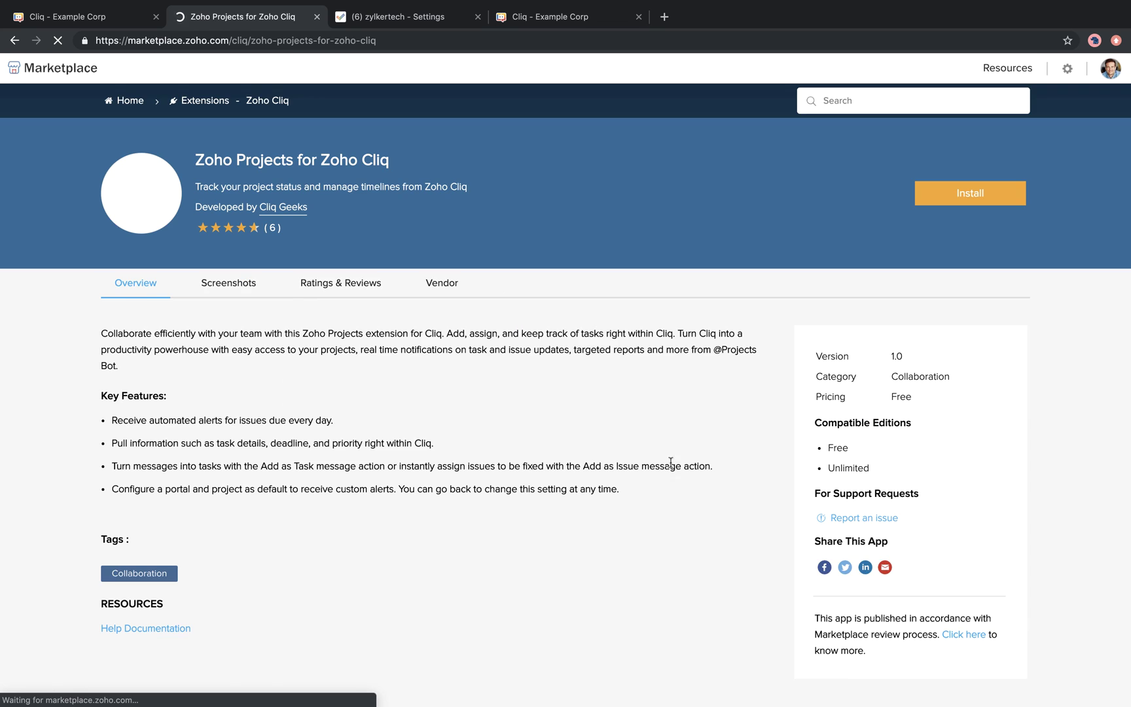
- Start installing Zoho Projects for Zoho Cliq, agree to the vendor's terms and privacy policy, and confirm the installation
left_click(972, 203)
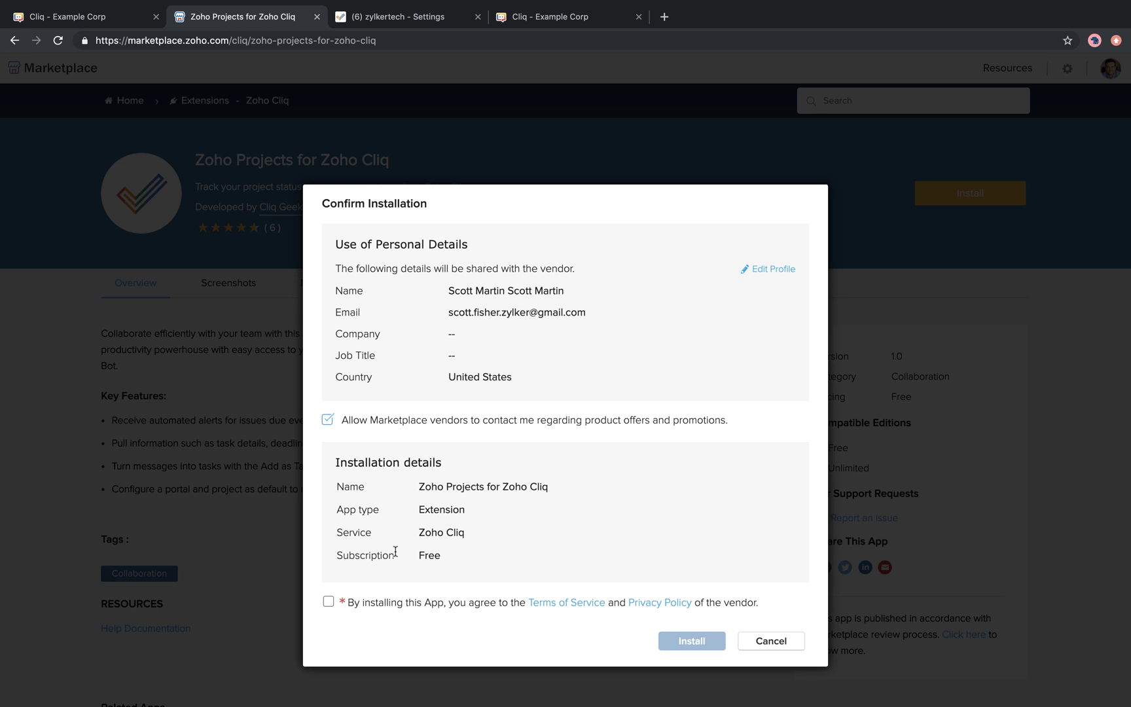
left_click(327, 603)
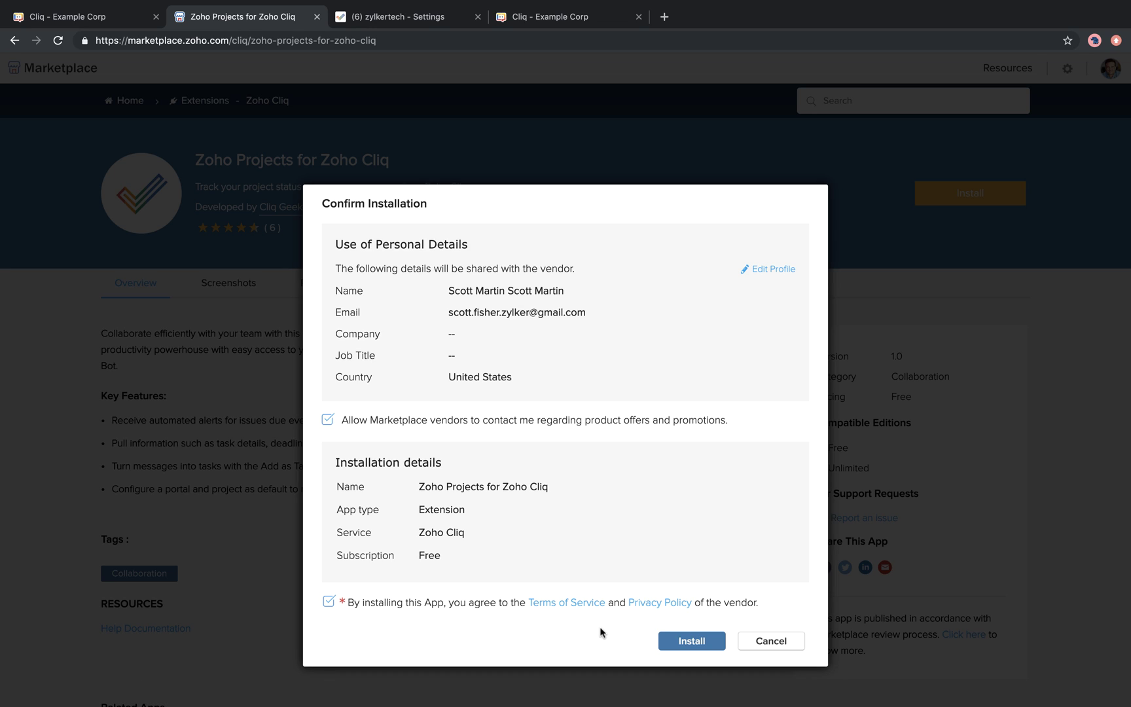
left_click(678, 646)
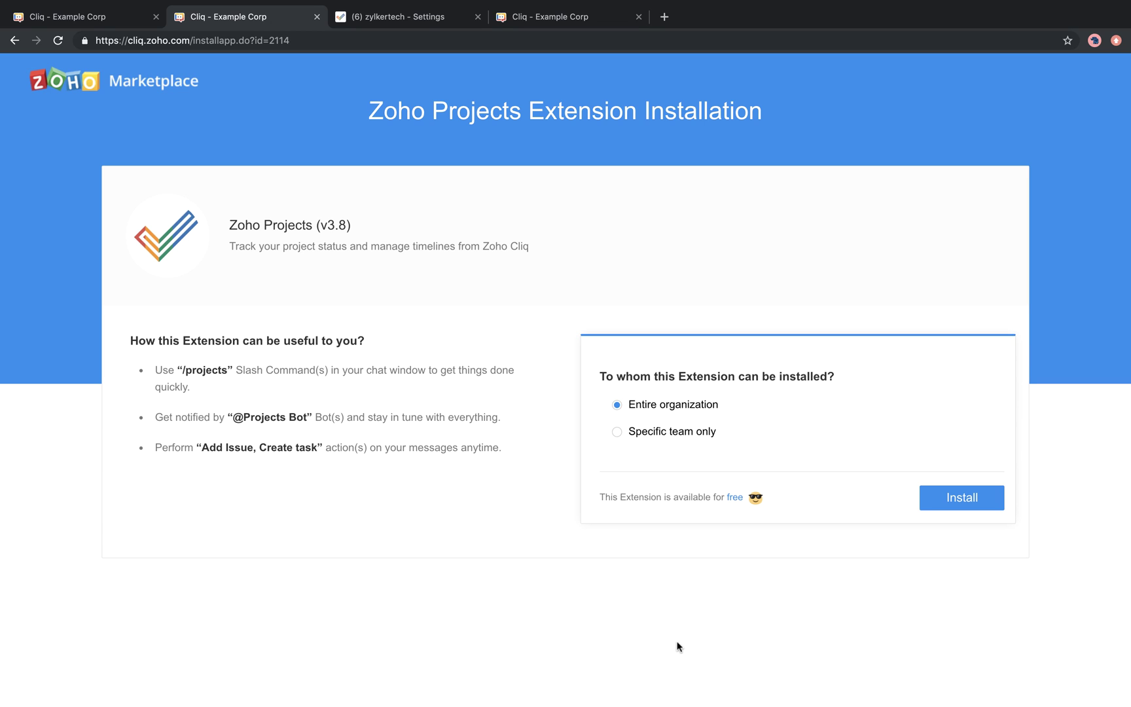
- Install the Zoho Projects extension for a specific team only, choosing the Zylker team
left_click(617, 432)
left_click(651, 466)
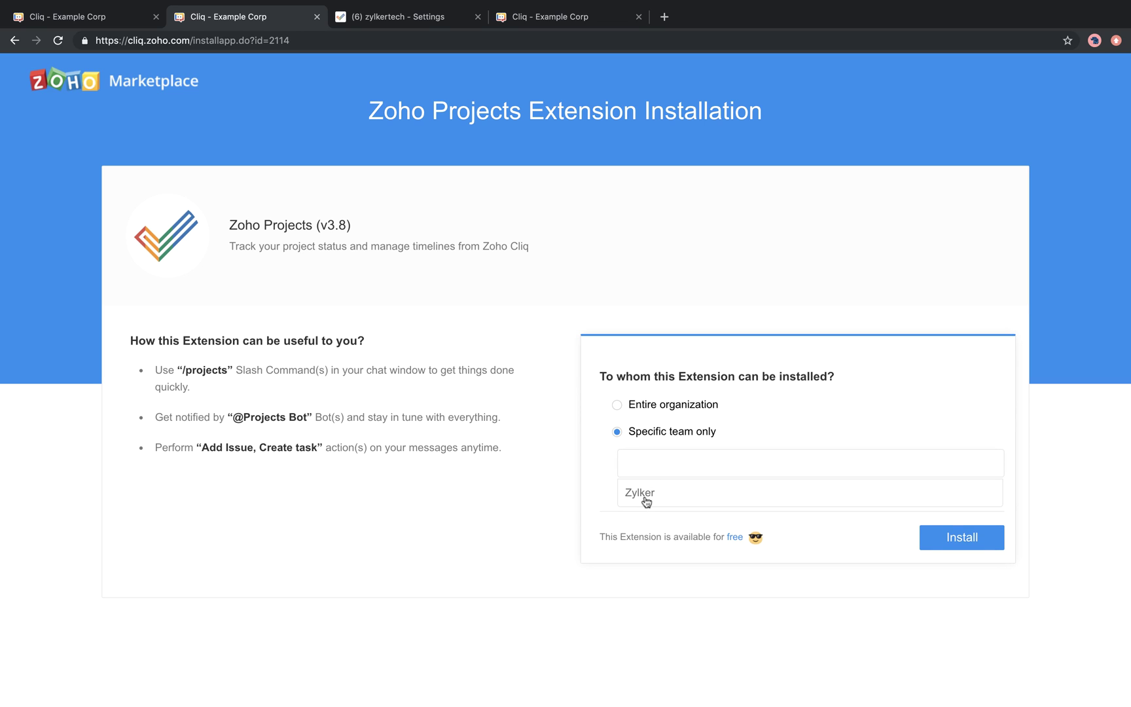
left_click(646, 499)
left_click(948, 538)
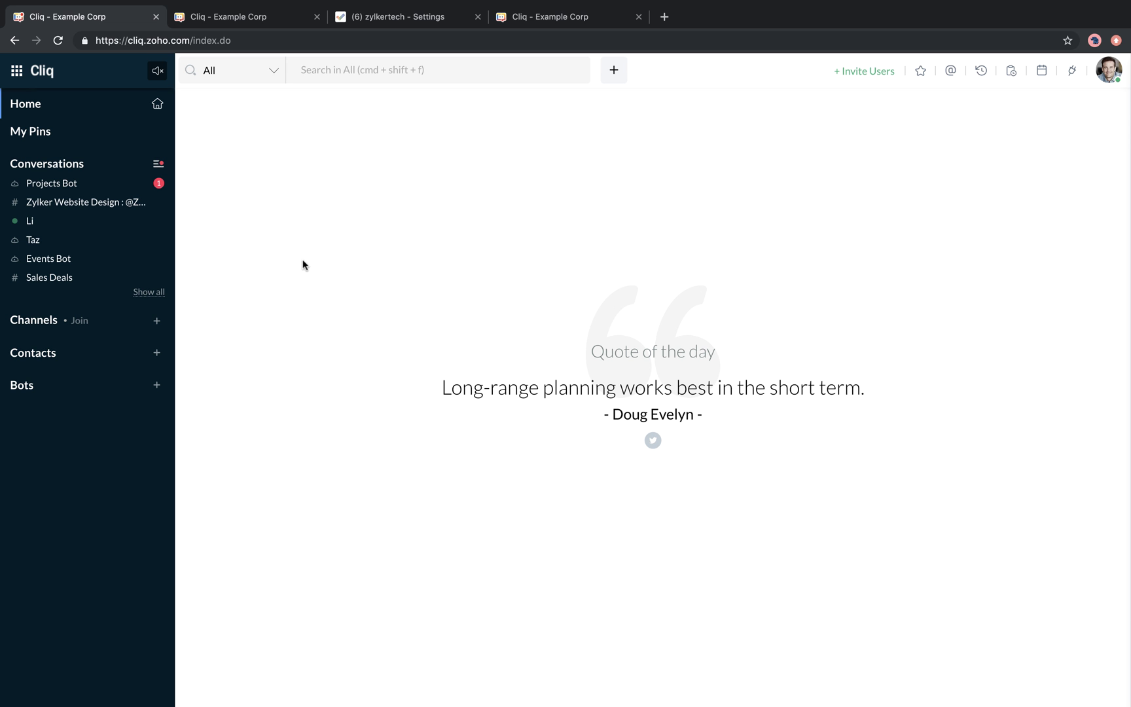
- Open the Projects Bot conversation and go through its introductory tour of four tips to the end
left_click(79, 185)
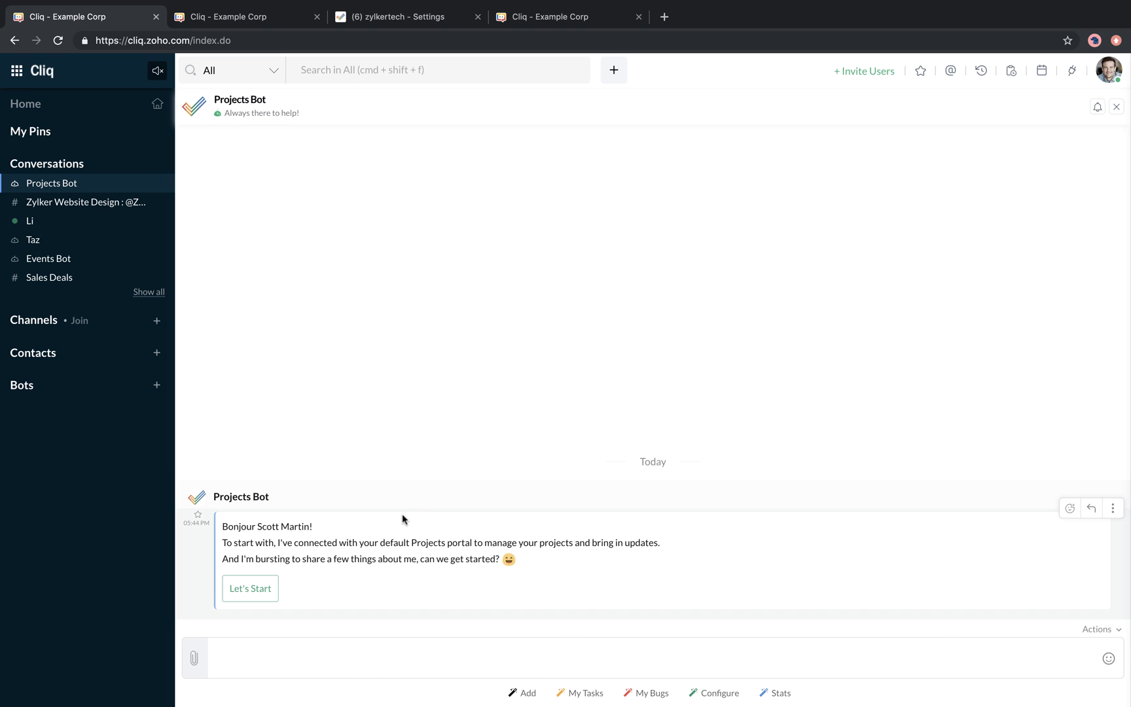
left_click(268, 597)
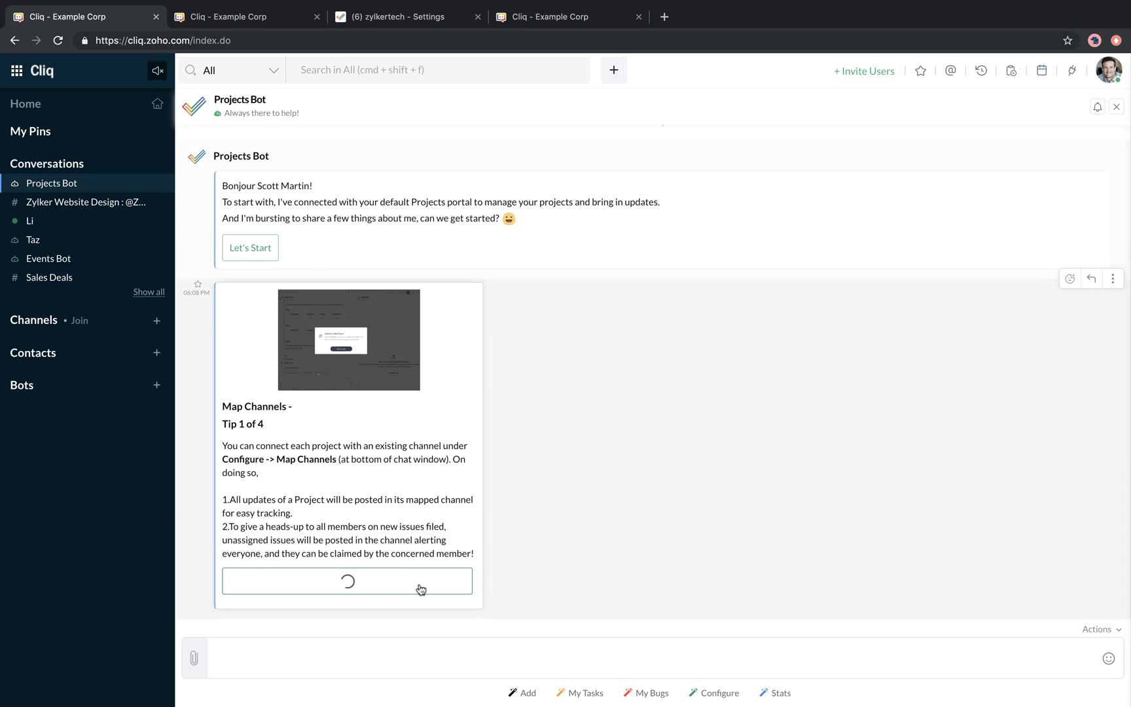
left_click(421, 588)
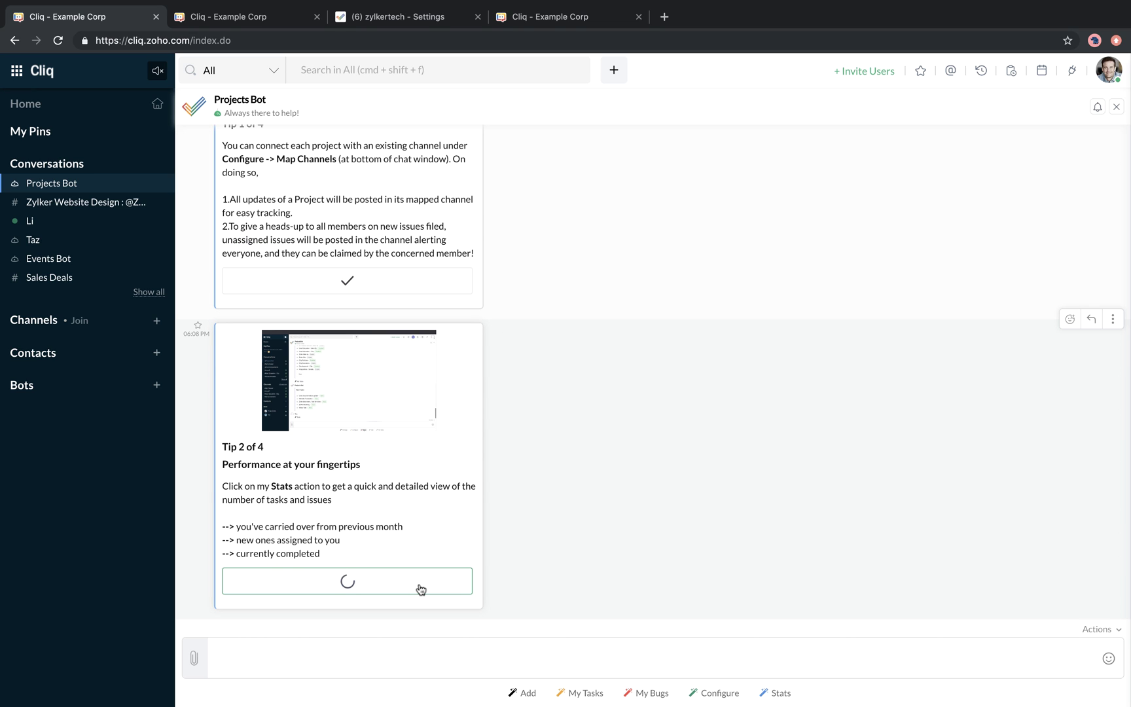
left_click(421, 588)
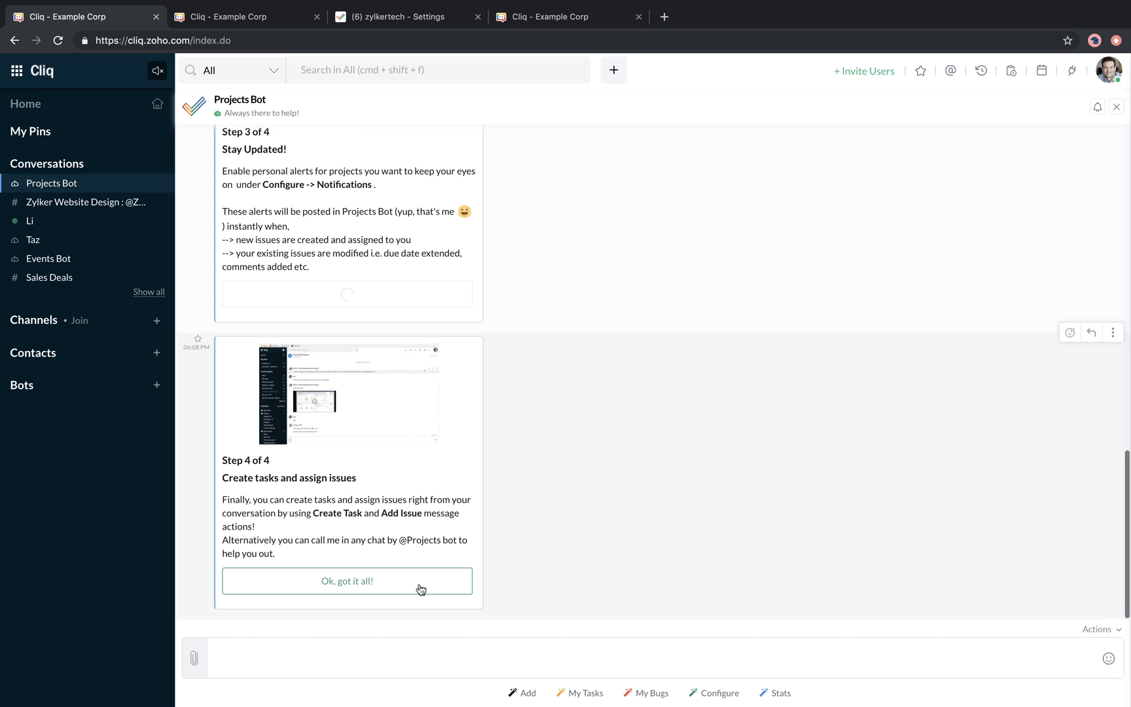
left_click(421, 588)
- Ask the Projects Bot "How can I configure a portal?" and choose the Set Default Portal action from its reply
left_click(396, 655)
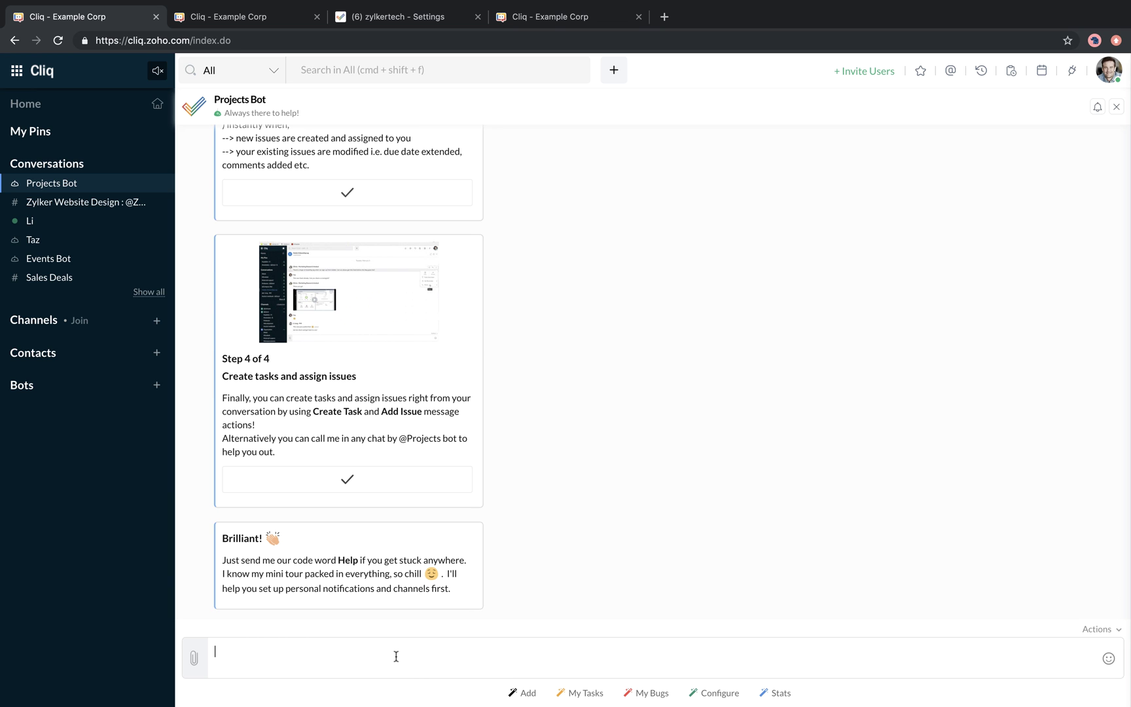
type("How can I")
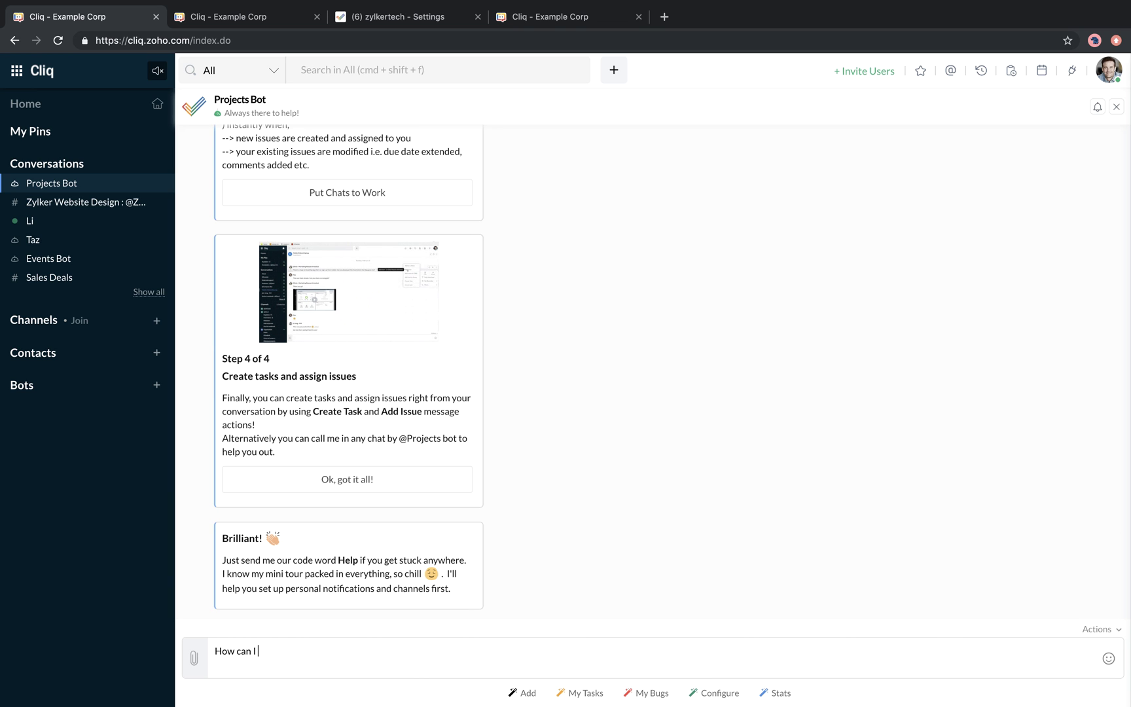
type(" configure a por")
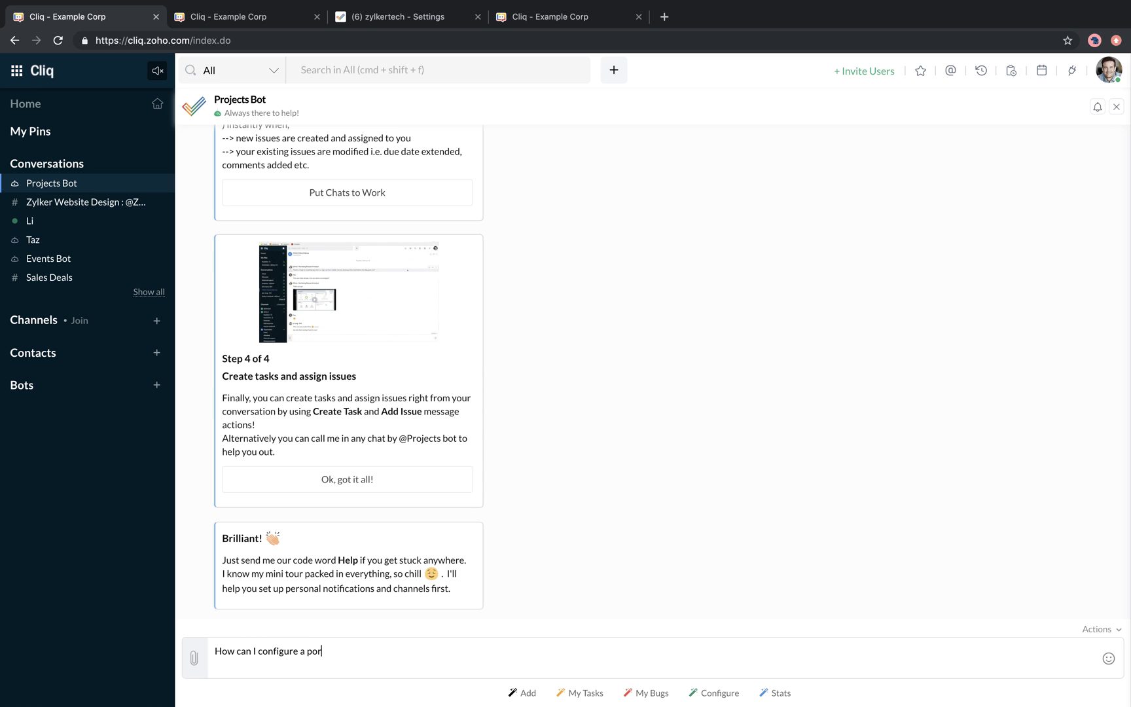
type("tal?")
key("Return")
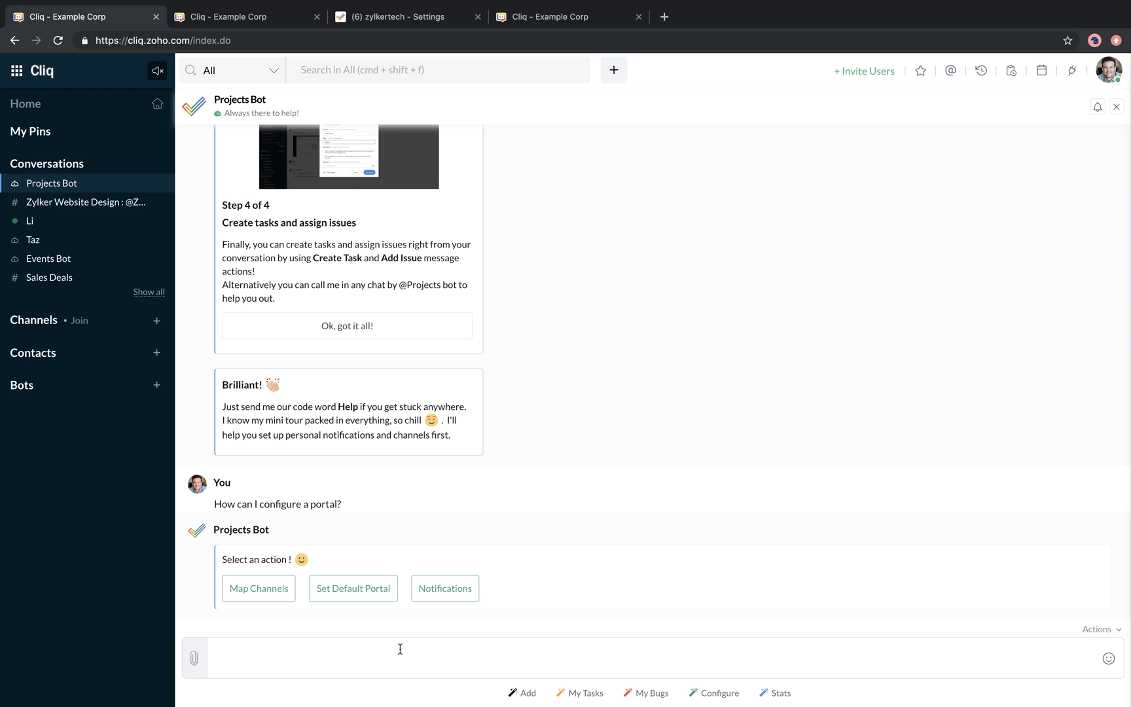
left_click(374, 587)
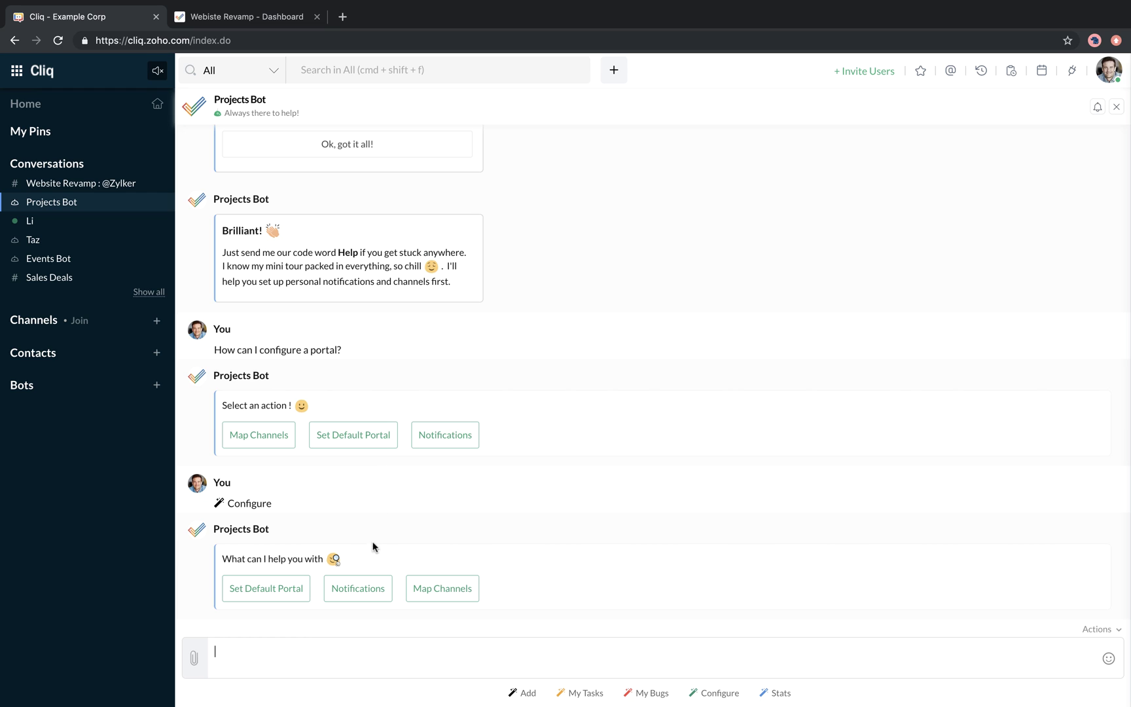
- Enable personal notifications for the Webiste Revamp project through the Projects Bot and allow Zoho Projects access to the authorization token
left_click(373, 594)
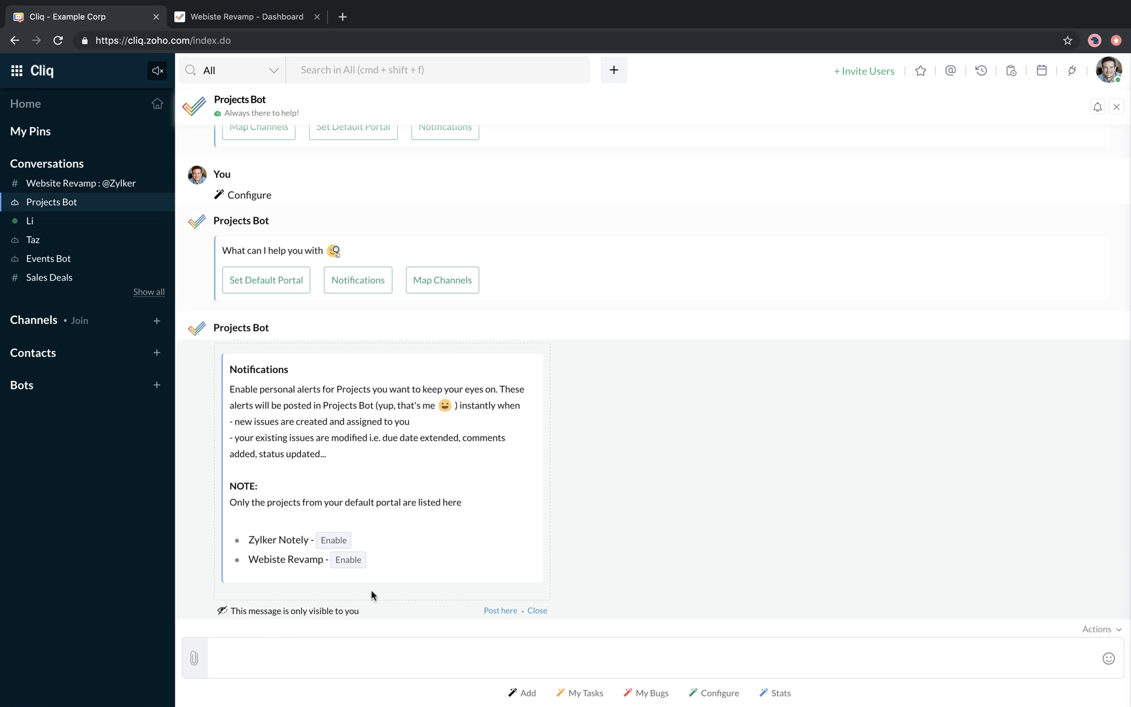
left_click(348, 563)
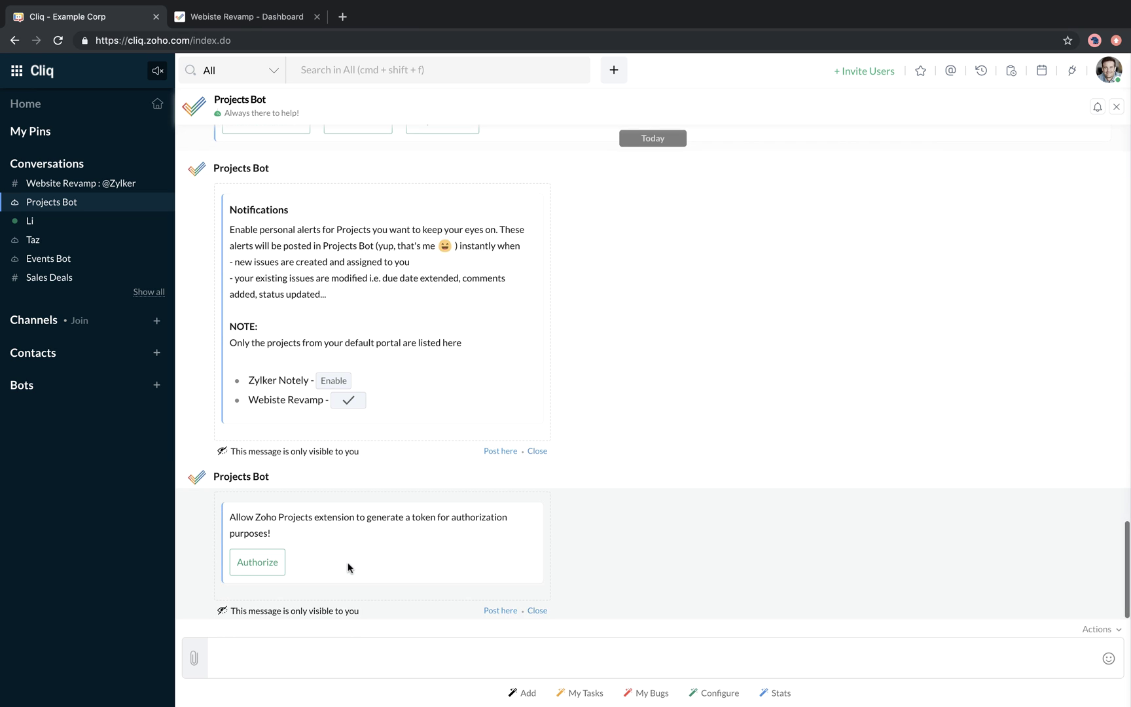
left_click(263, 573)
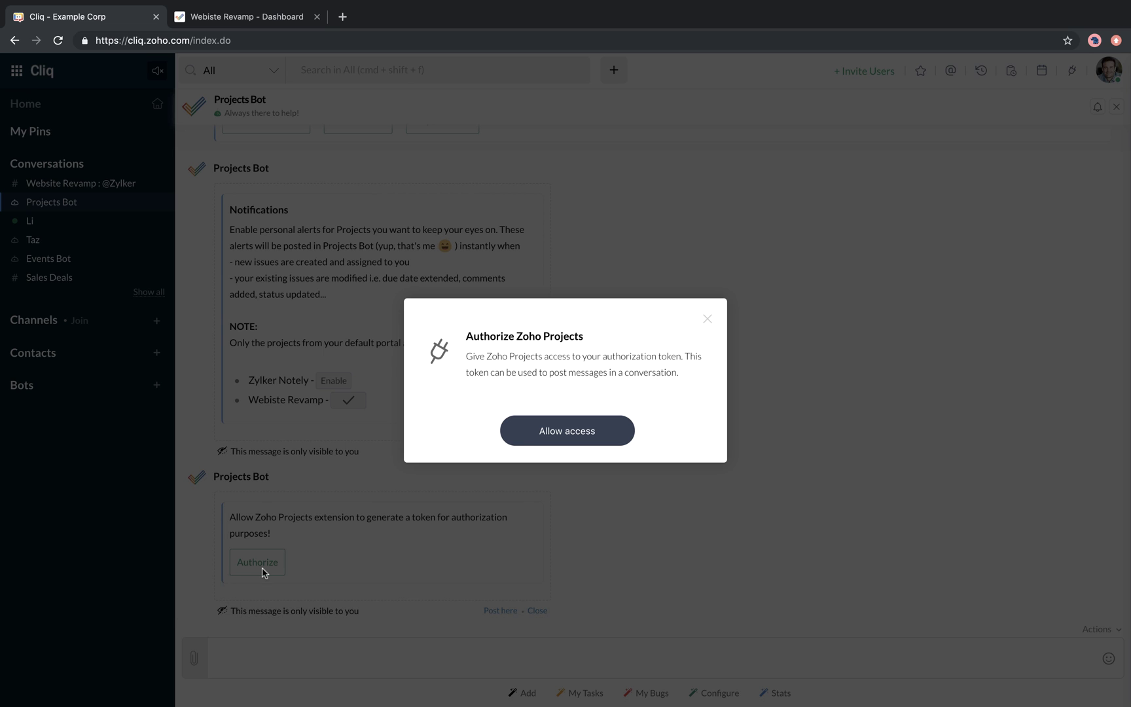
left_click(521, 440)
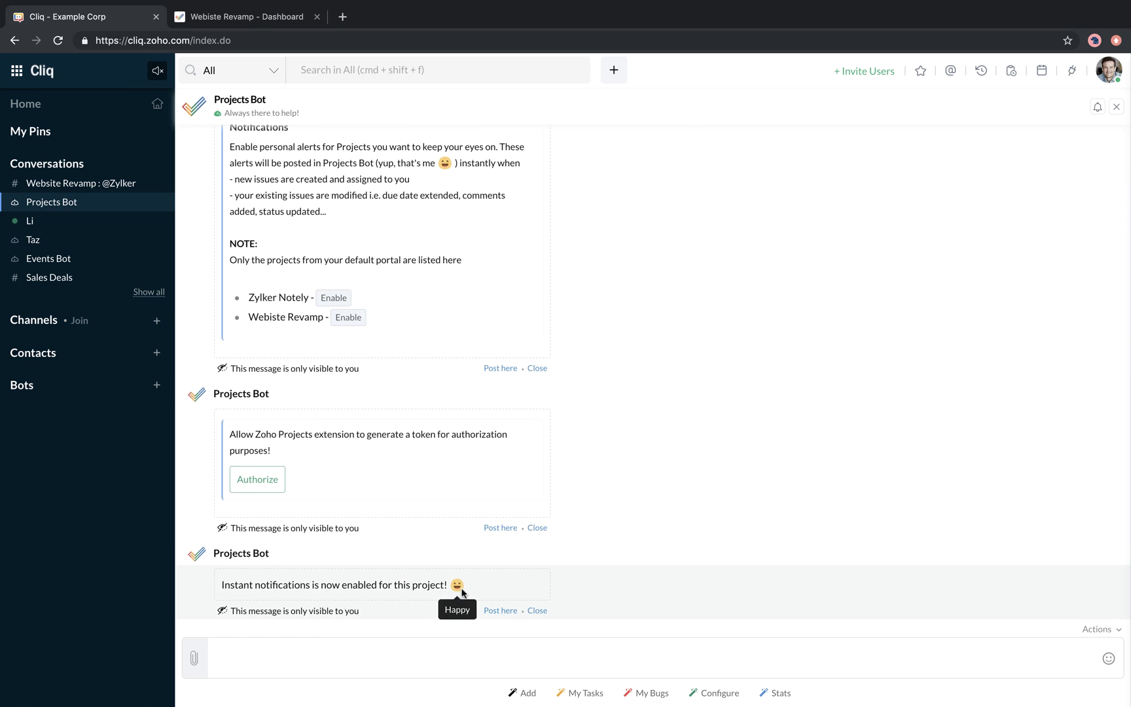
- Use the bot's Configure action to map the Webiste Revamp project to the #Website Revamp channel, and open that channel
left_click(714, 692)
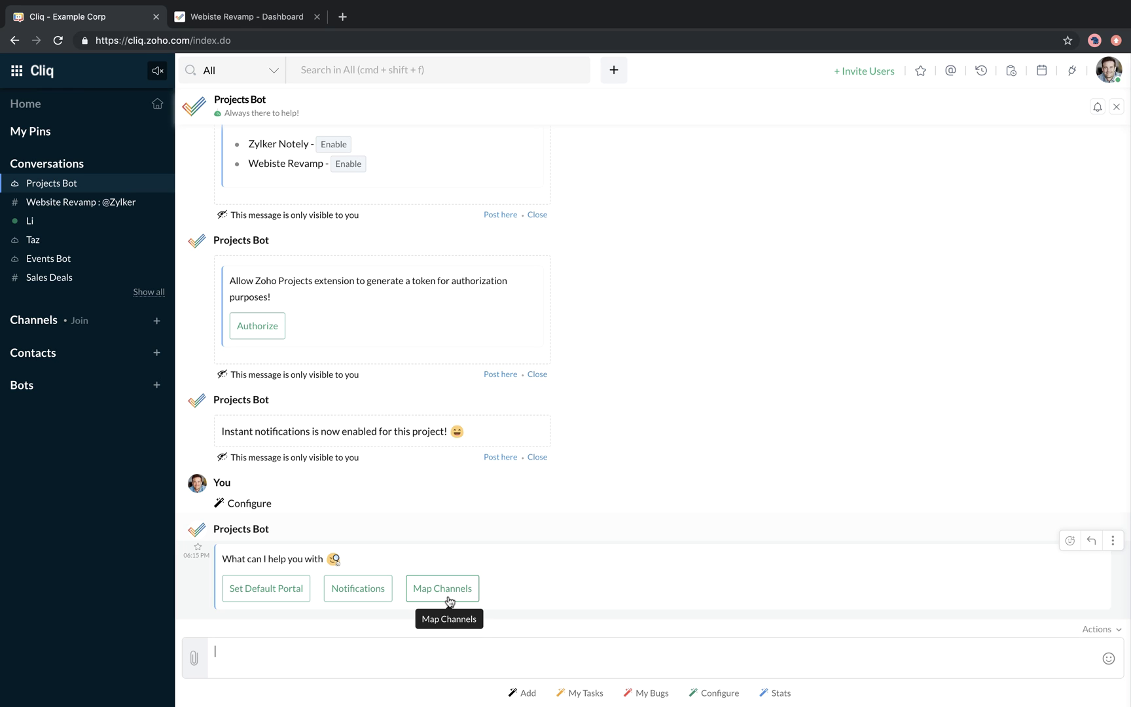
left_click(450, 601)
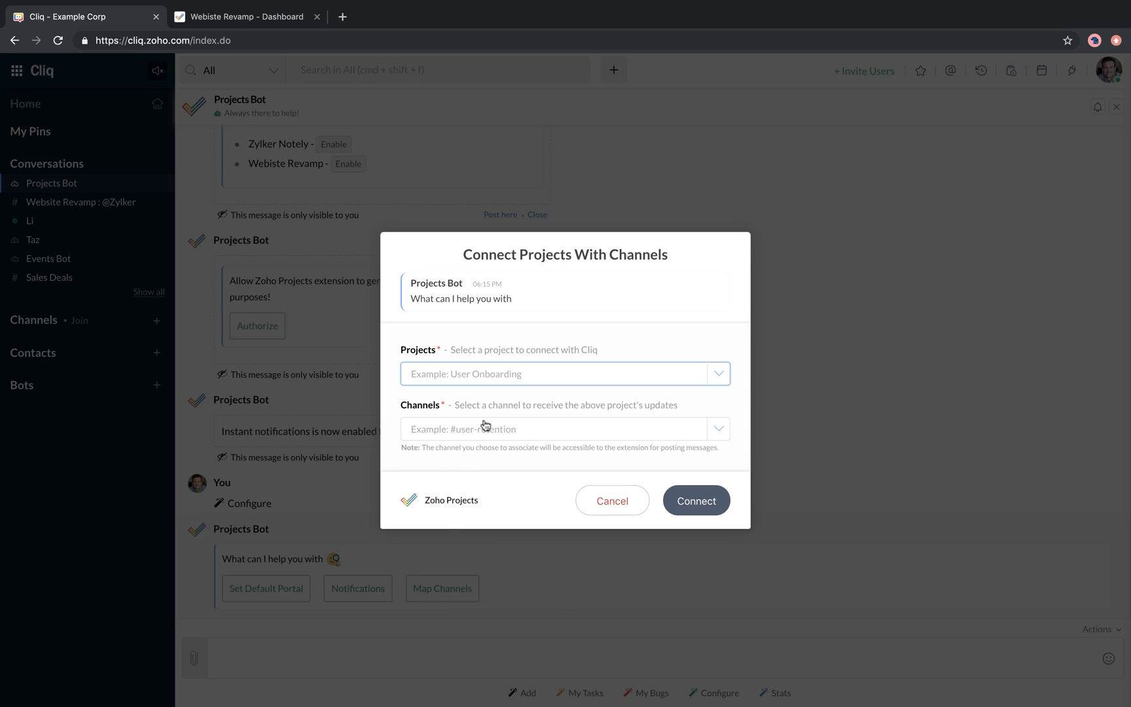
left_click(485, 434)
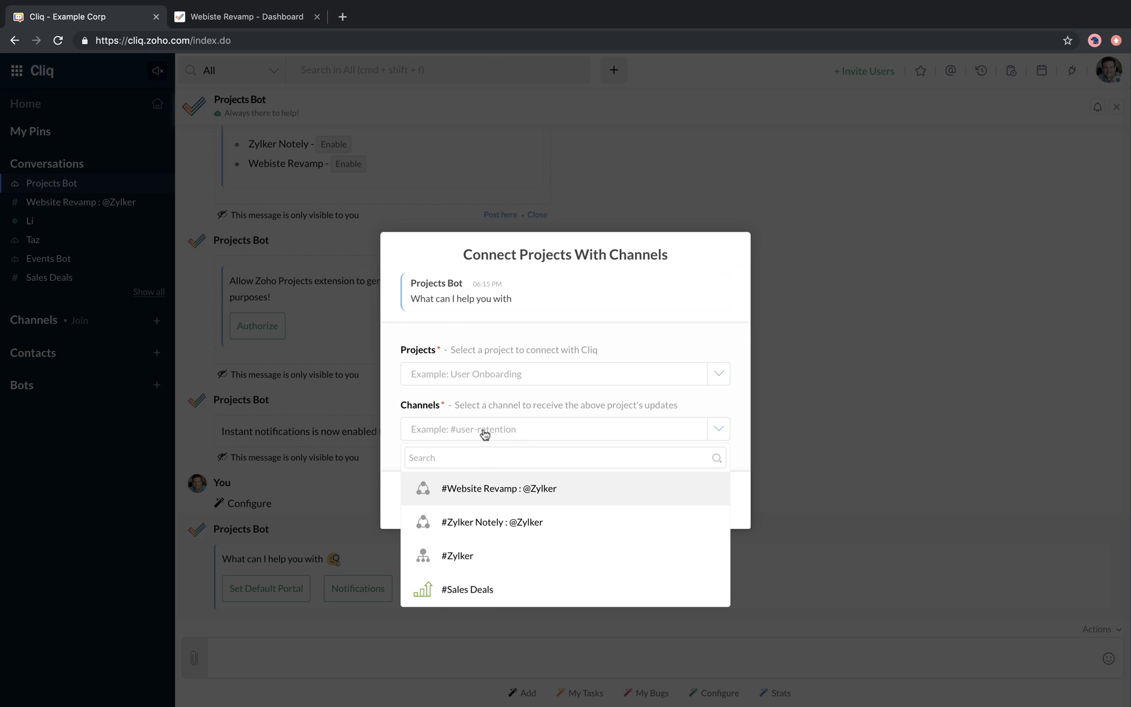
left_click(482, 490)
left_click(462, 377)
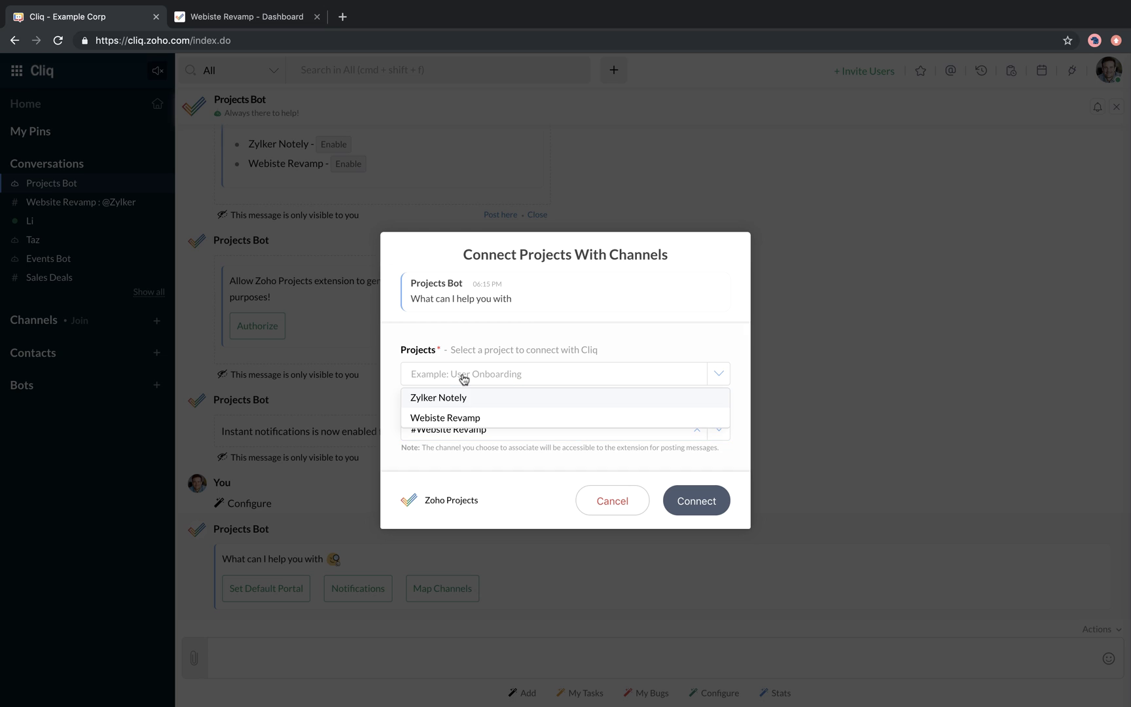
left_click(458, 419)
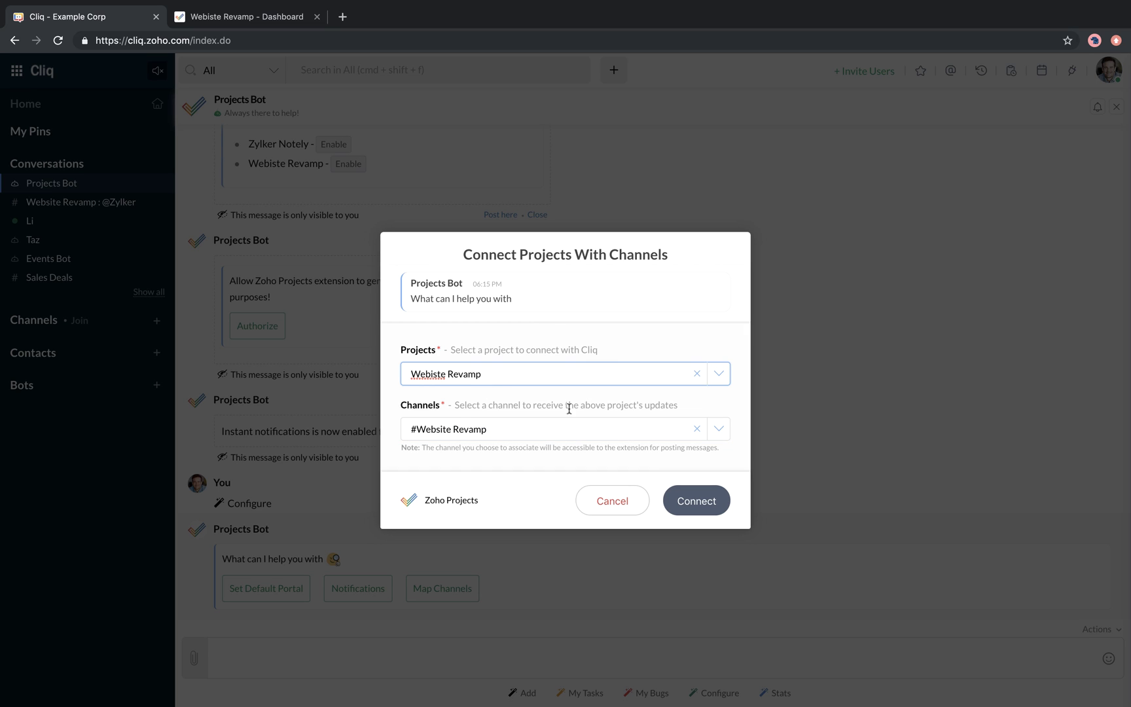
left_click(681, 507)
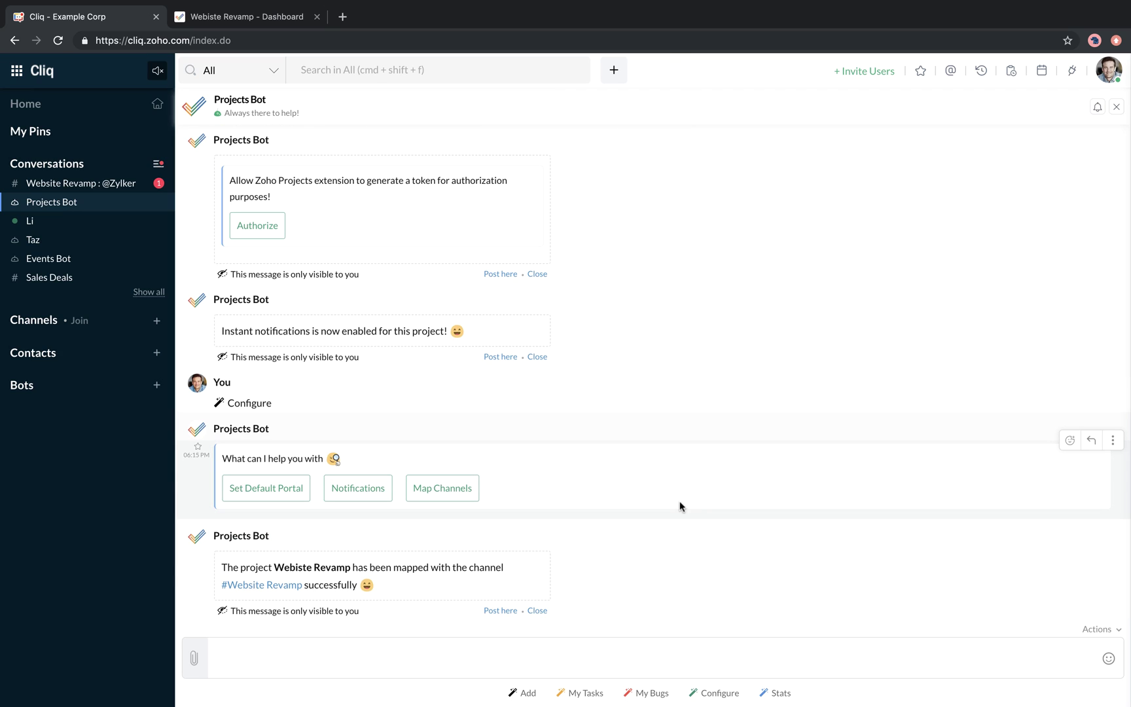
left_click(124, 183)
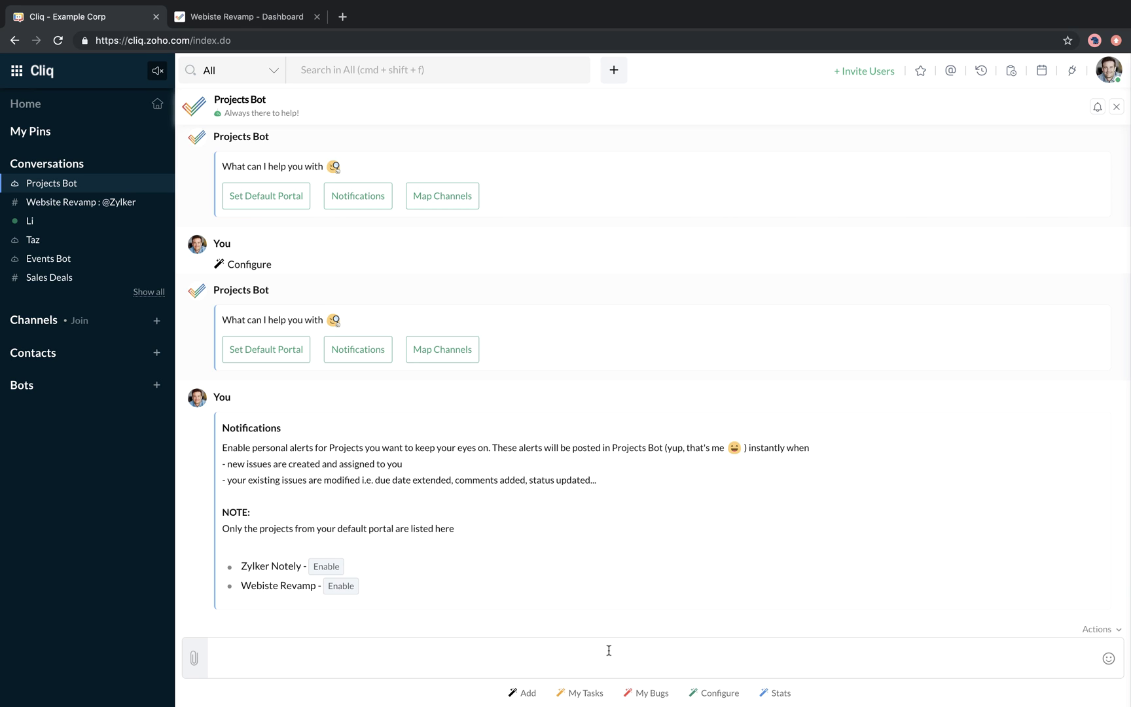
- Ask the Projects Bot for the monthly Stats report, My Tasks and My Bugs
left_click(773, 694)
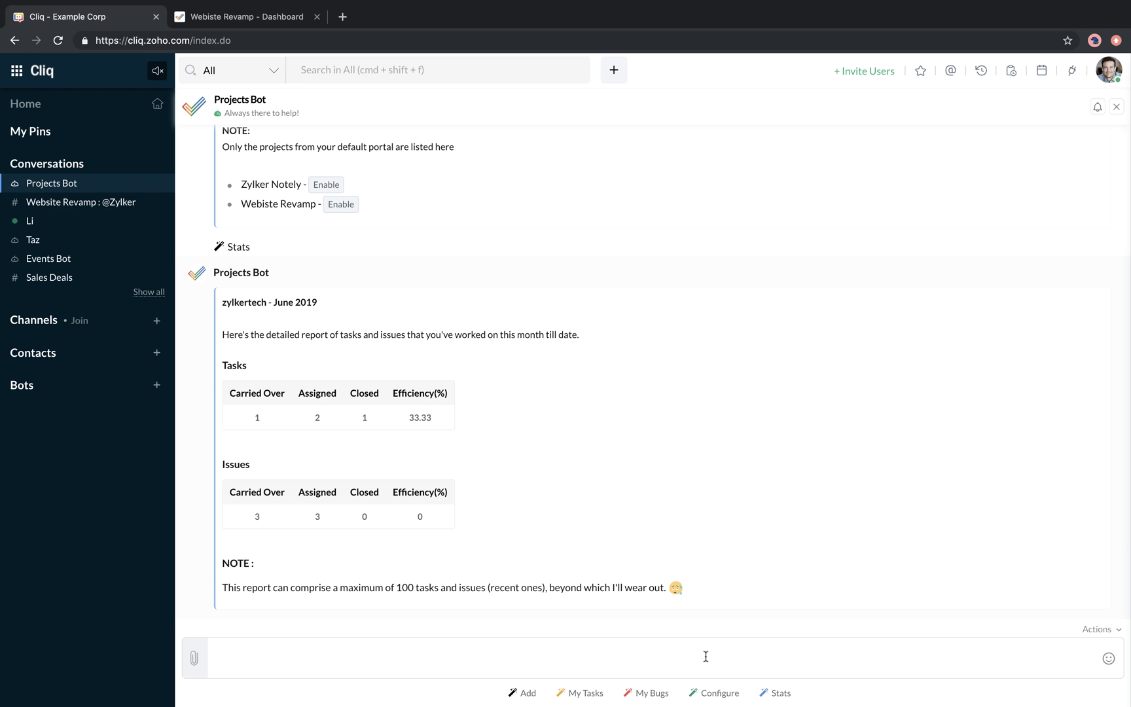
left_click(592, 694)
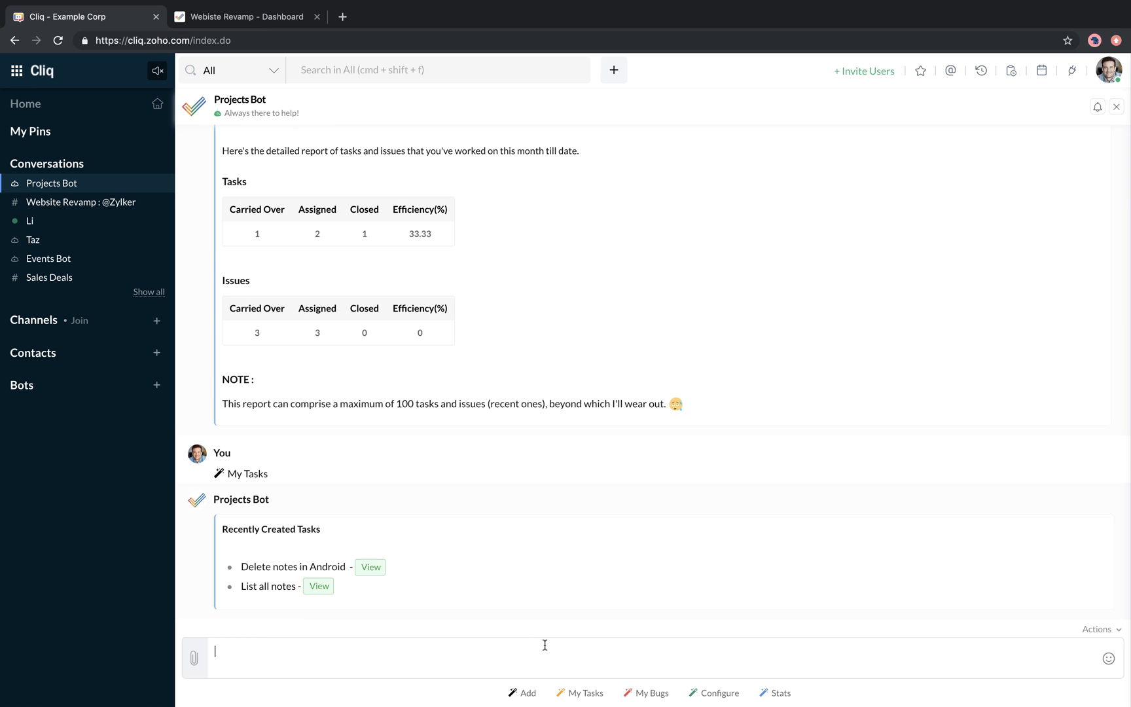
left_click(642, 693)
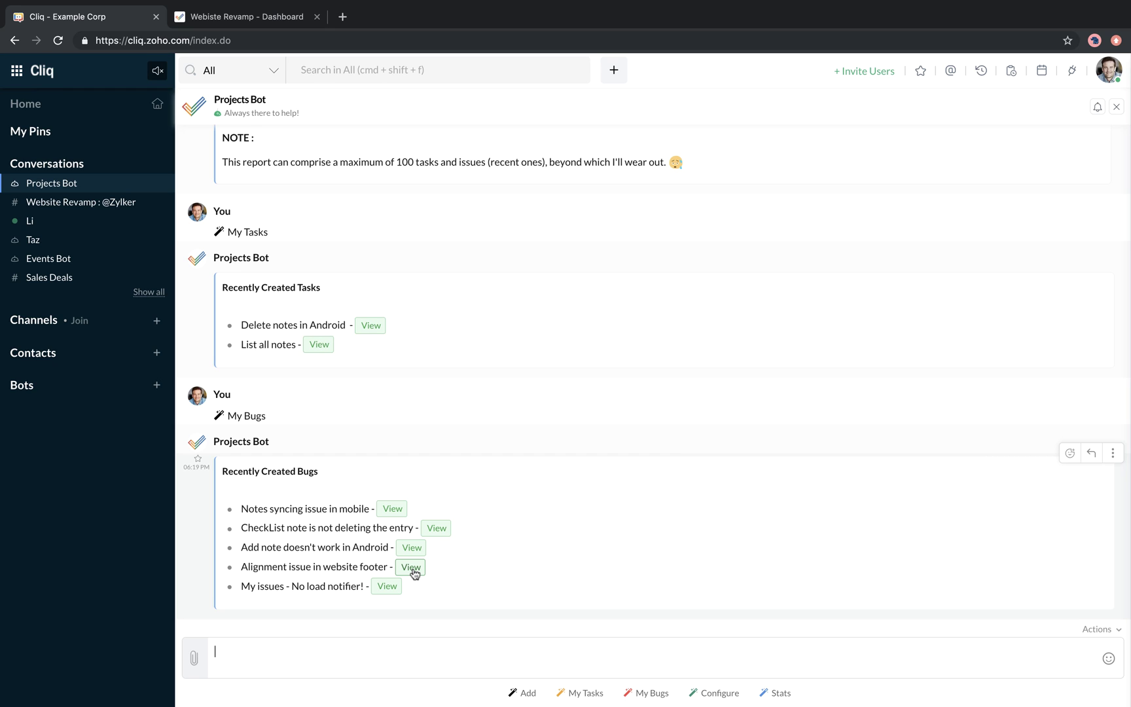
- View the bug "Alignment issue in website footer" and add the comment "QA - Please test in all devices!" to it
left_click(412, 569)
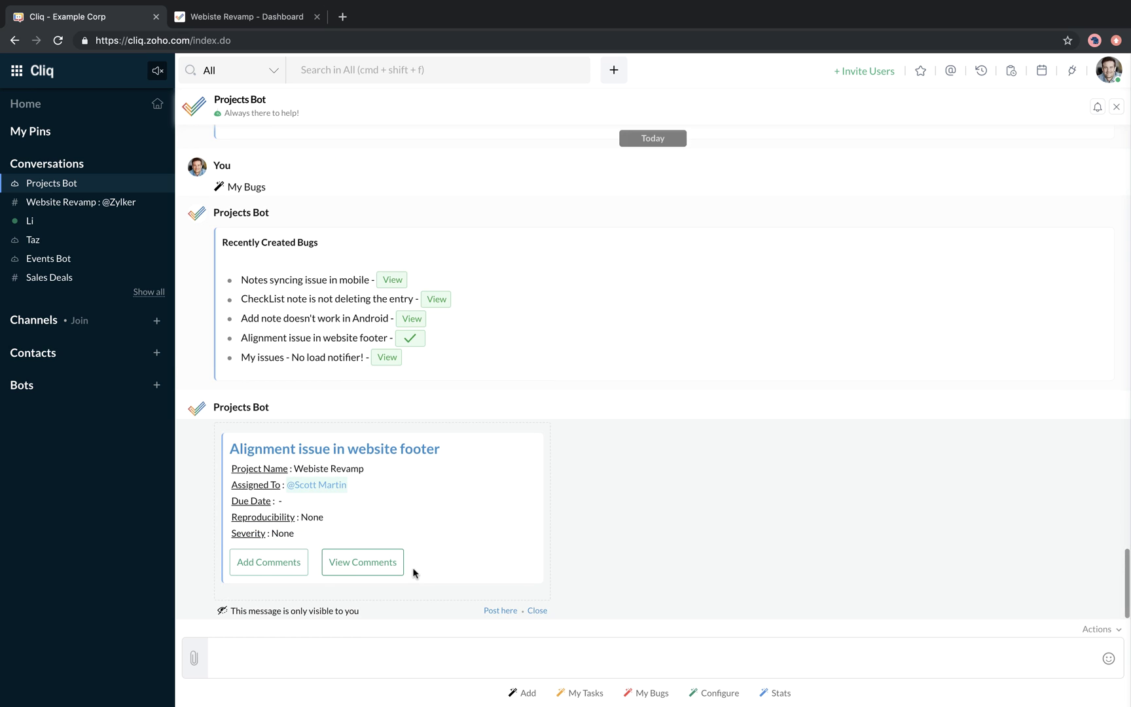
left_click(268, 561)
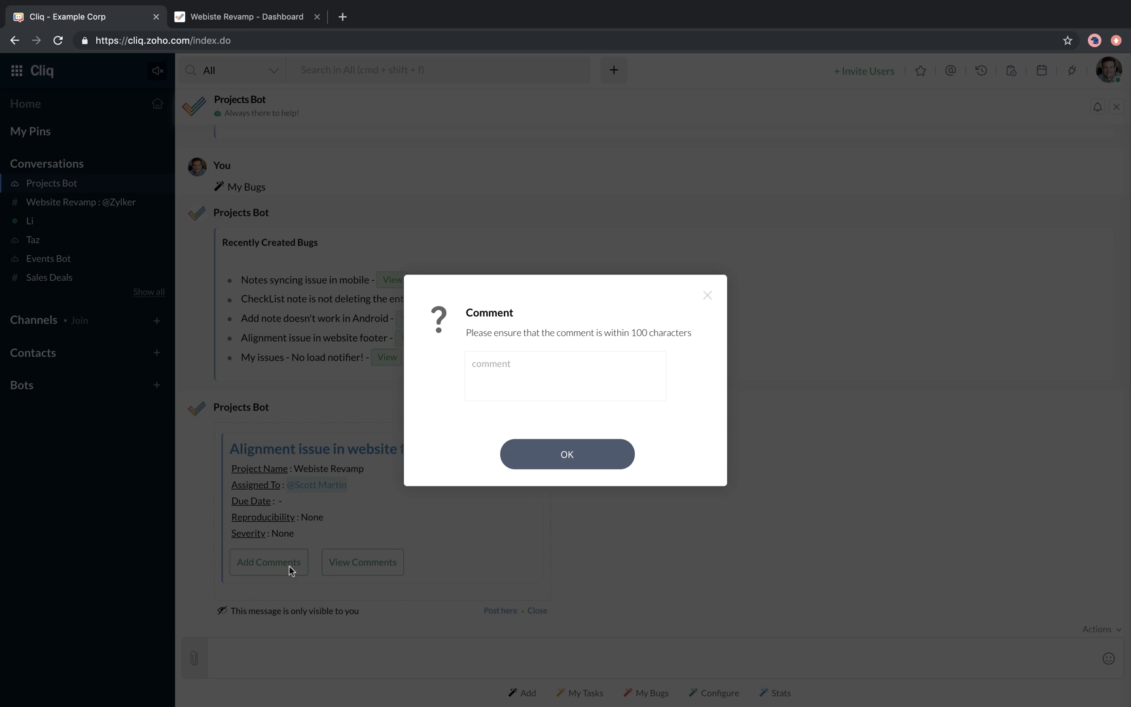
left_click(520, 384)
type("QA - Please test in all se")
key("BackSpace")
key("BackSpace")
type("devices!")
left_click(606, 449)
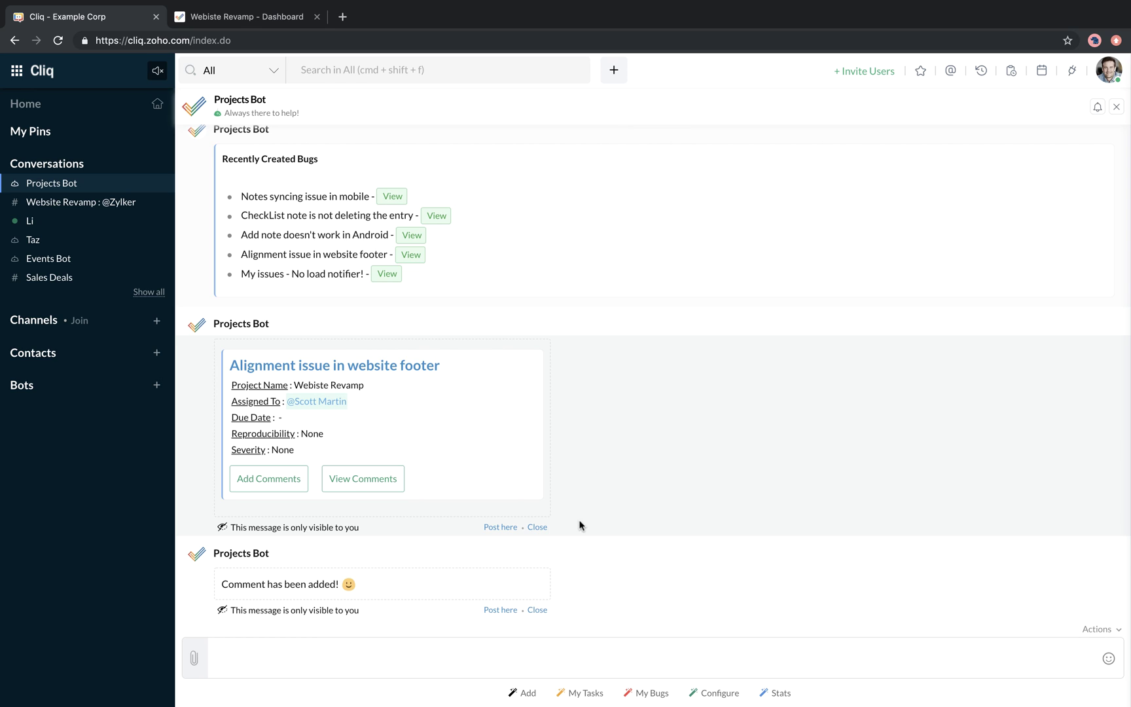
- Add an issue titled "Footer misalignment" to Webiste Revamp through the bot, due 13/06/2019, with a team member as assignee and severity None
left_click(526, 693)
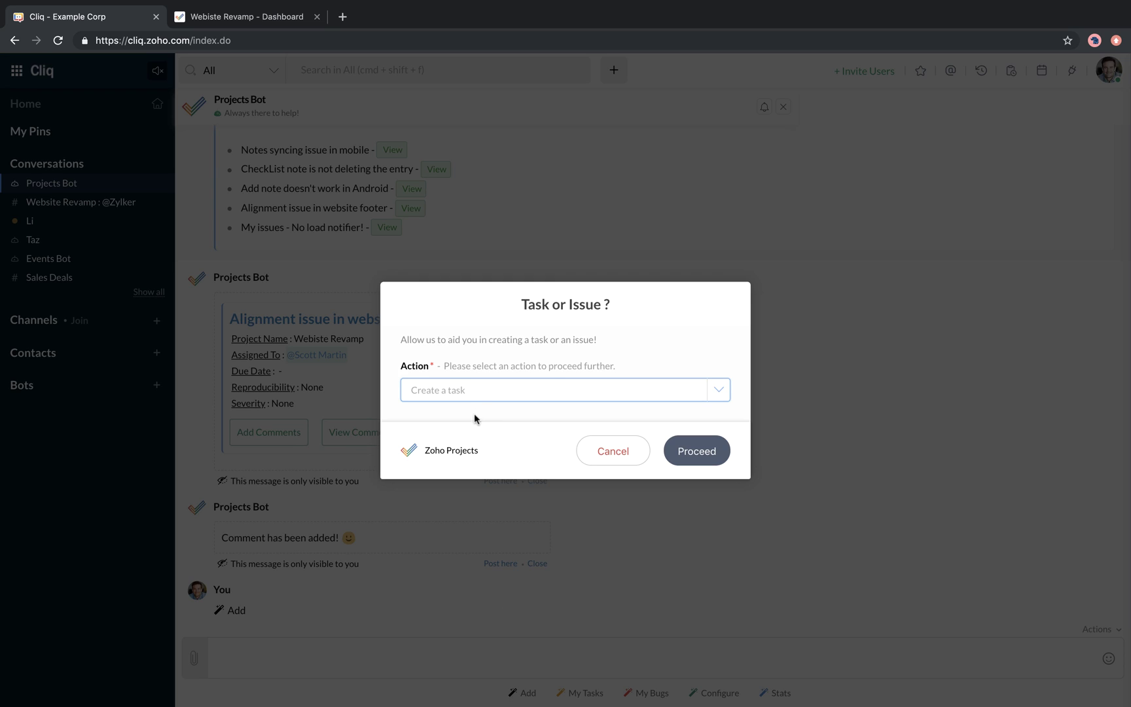
left_click(476, 402)
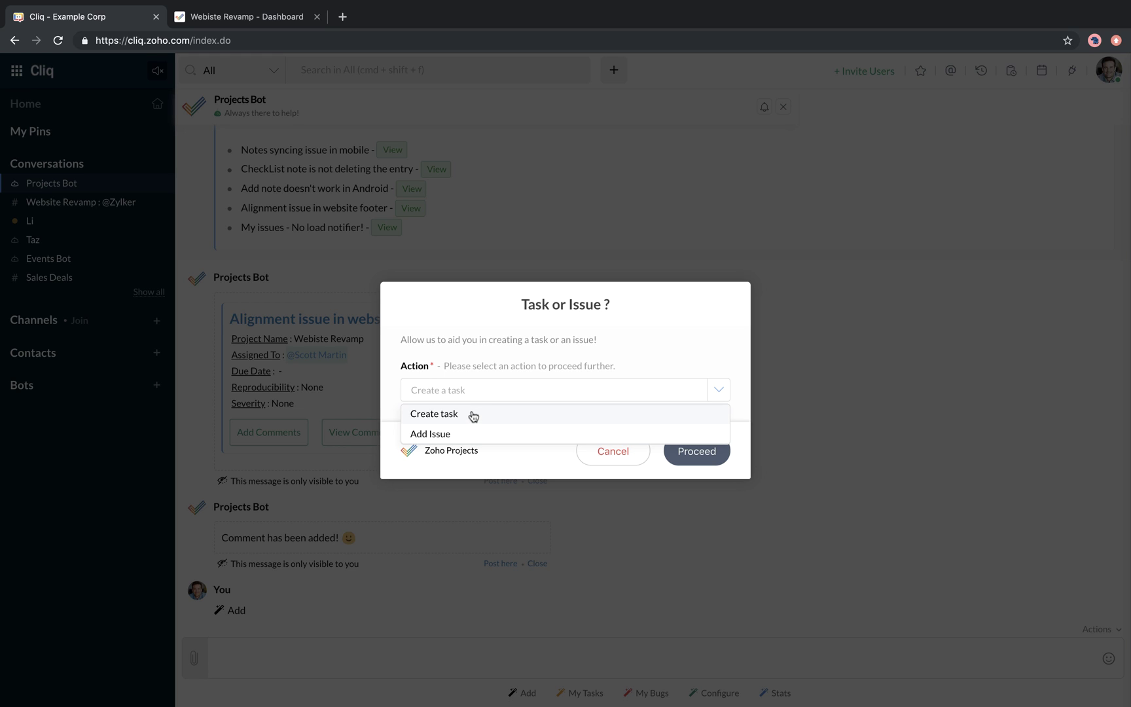
left_click(471, 434)
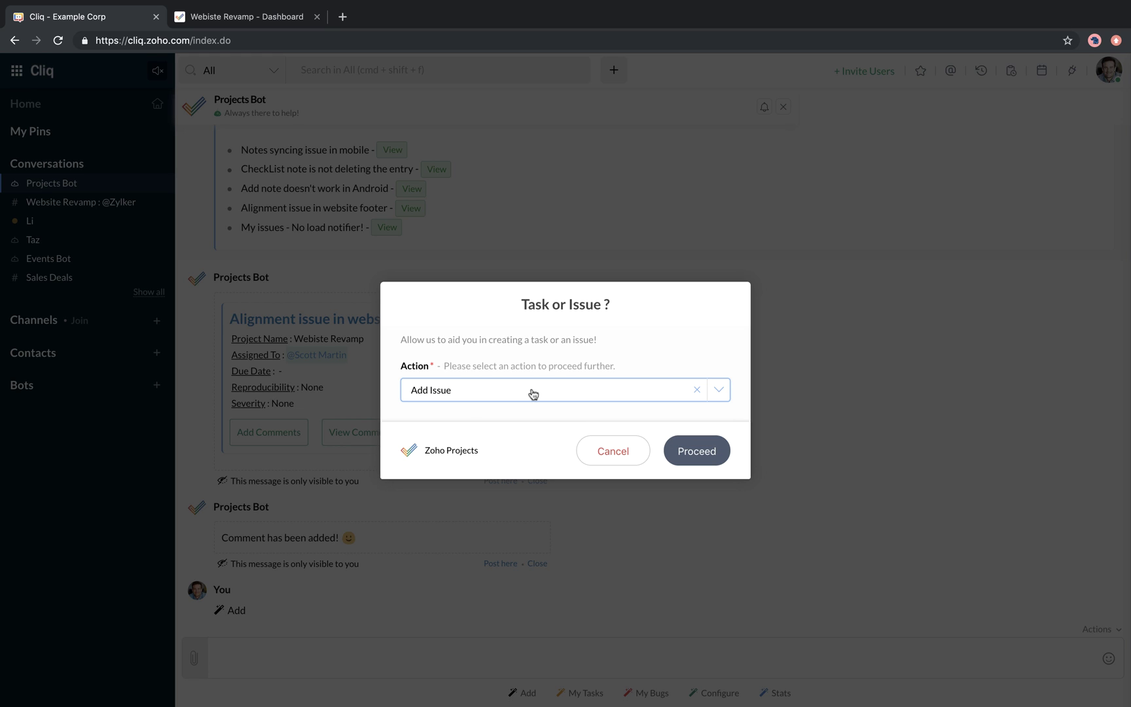
left_click(696, 457)
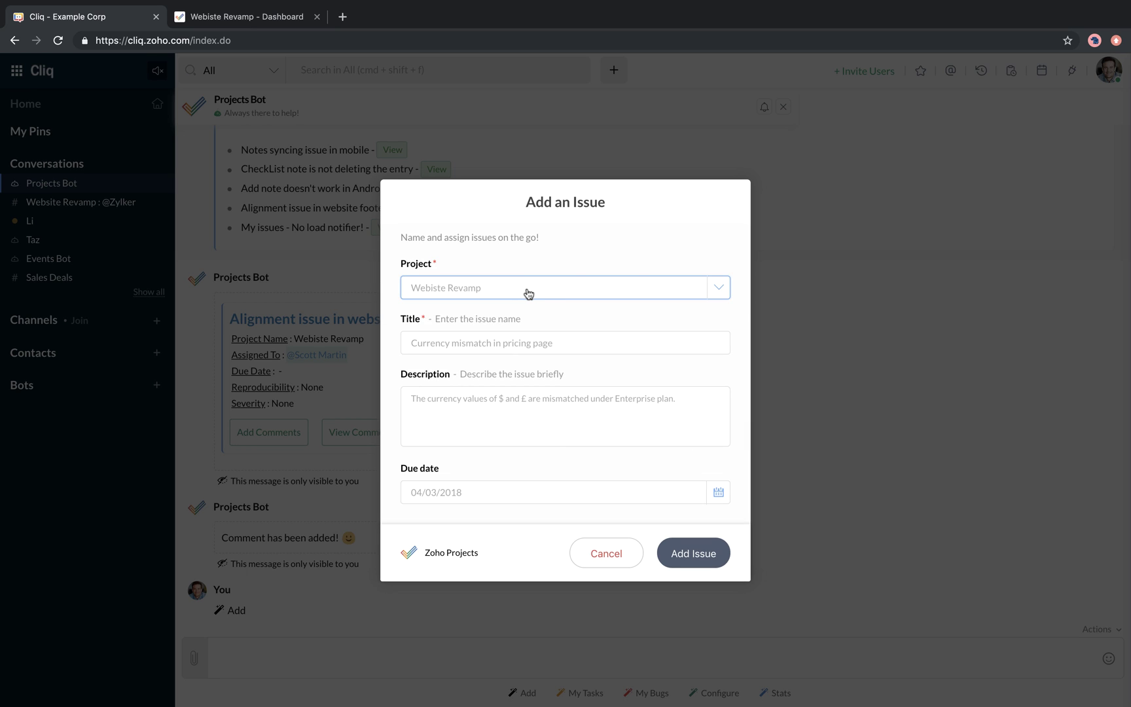
left_click(528, 294)
left_click(525, 331)
scroll(500, 339, "down", 5)
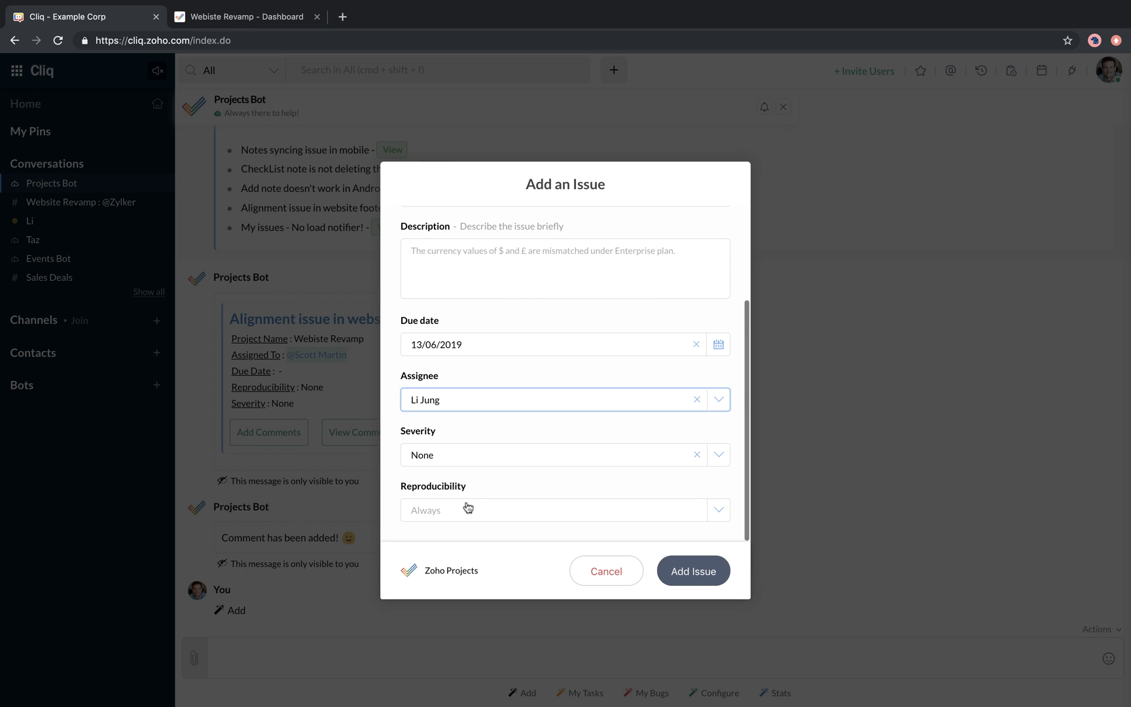
left_click(681, 567)
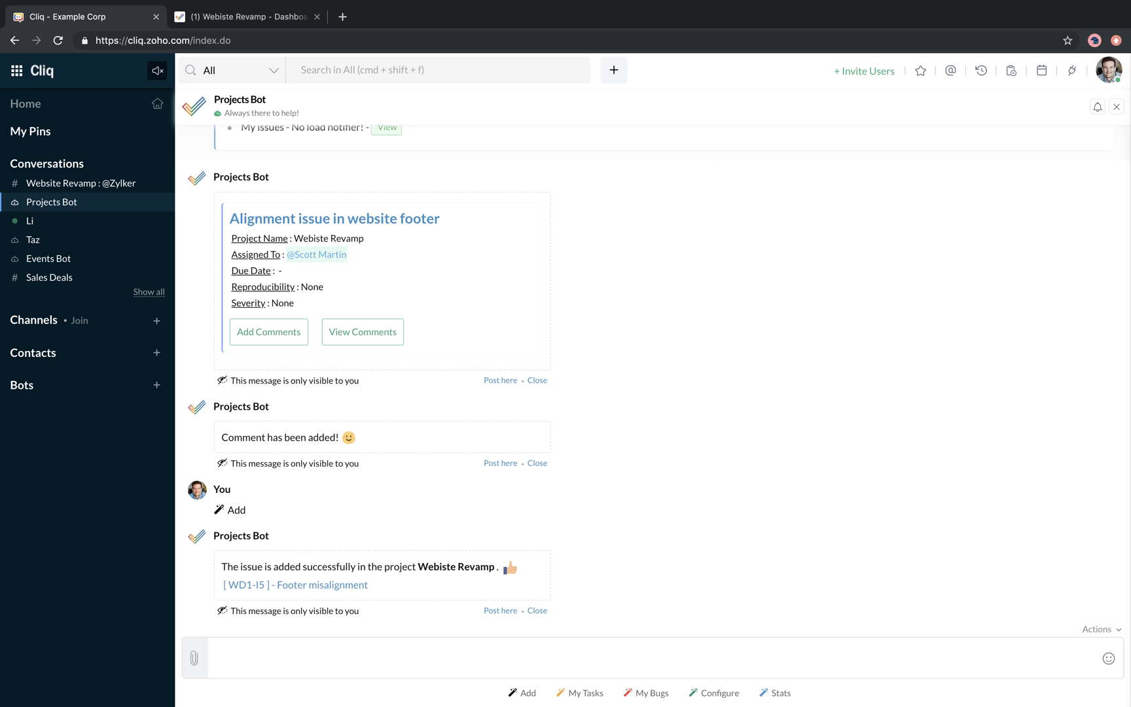
- Switch to Zoho Projects, add the issue "Broken links in Homepage" to Webiste Revamp, and return to Cliq's Website Revamp channel
key("ctrl+Tab")
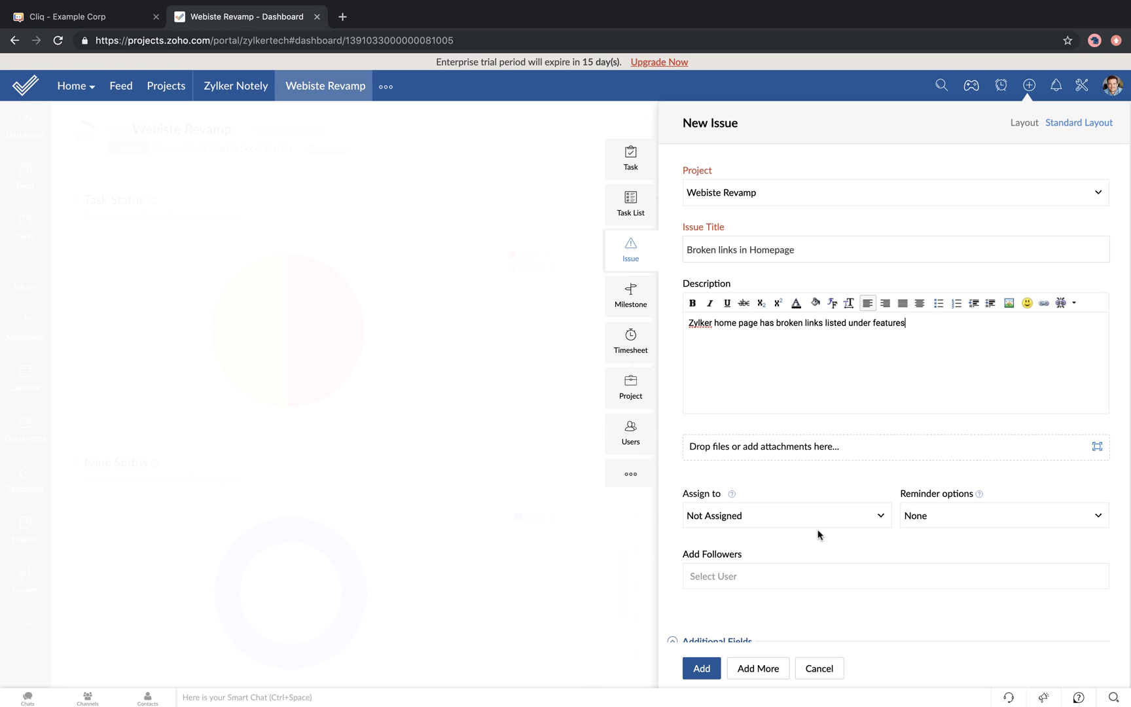
left_click(710, 669)
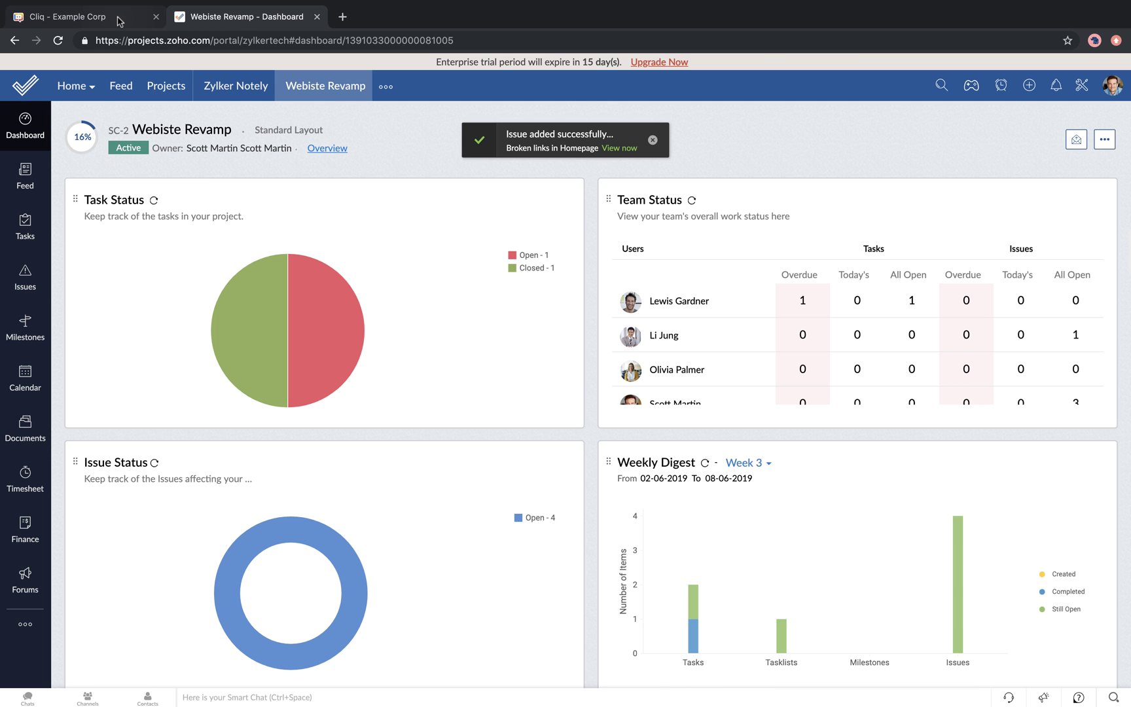
left_click(85, 17)
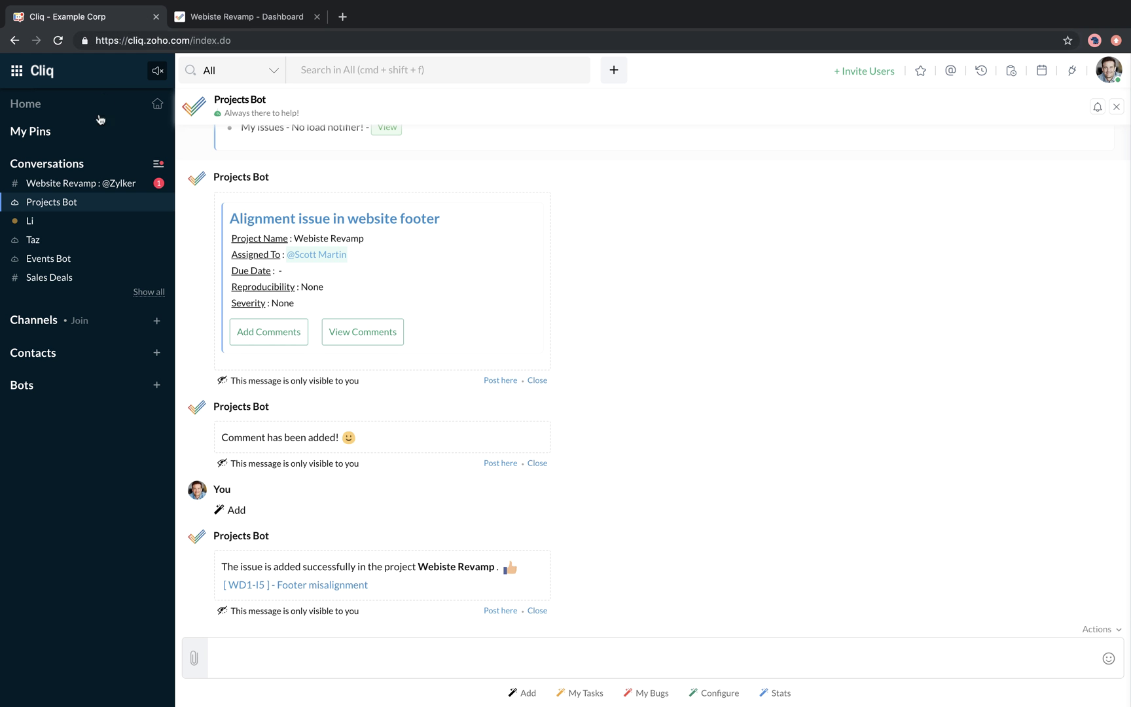
left_click(98, 187)
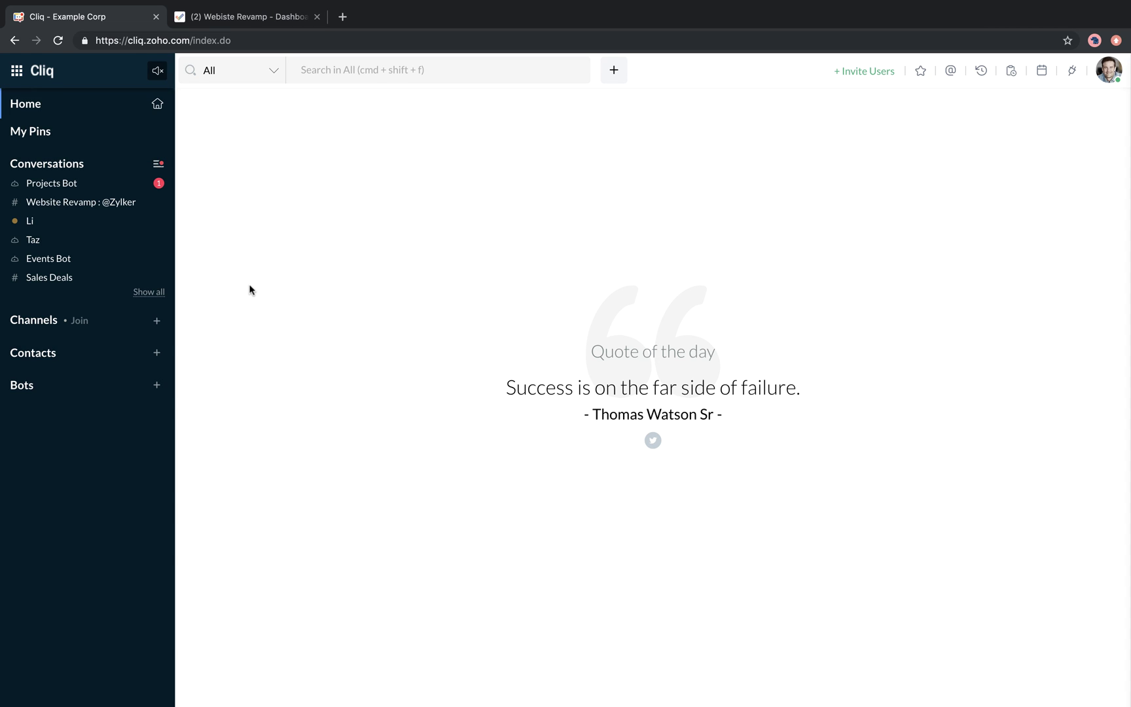
- Open the Projects Bot conversation to check the issue assignment alert and request the Stats report
mouse_move(158, 223)
left_click(73, 183)
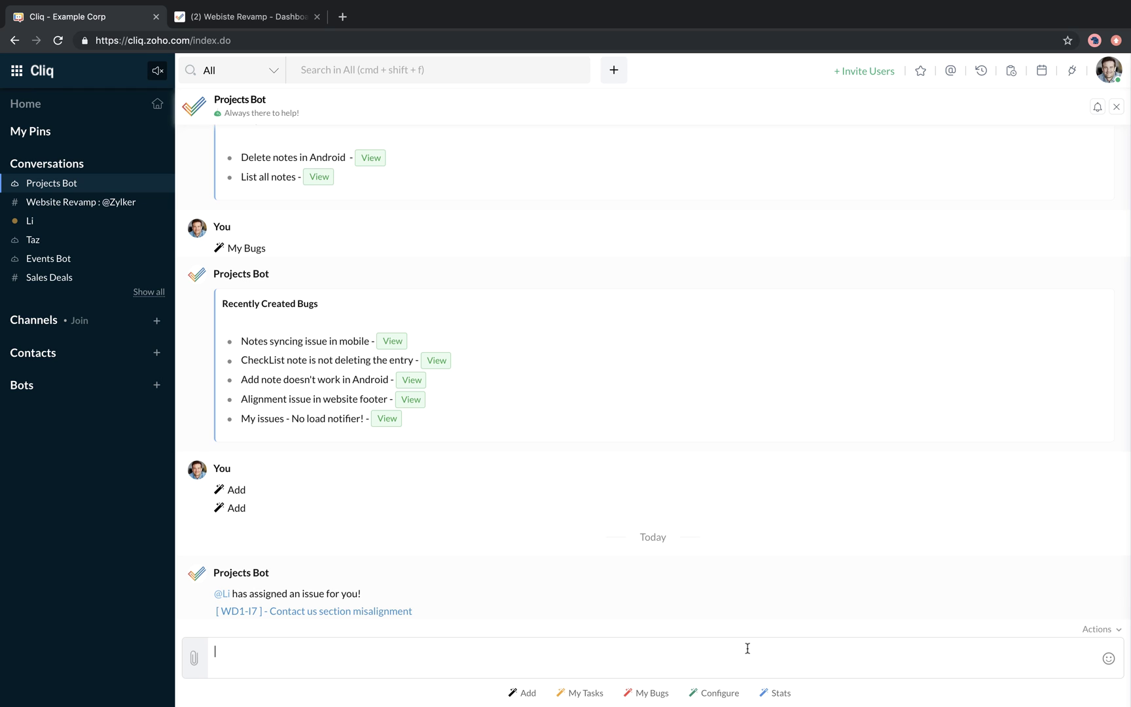
left_click(772, 698)
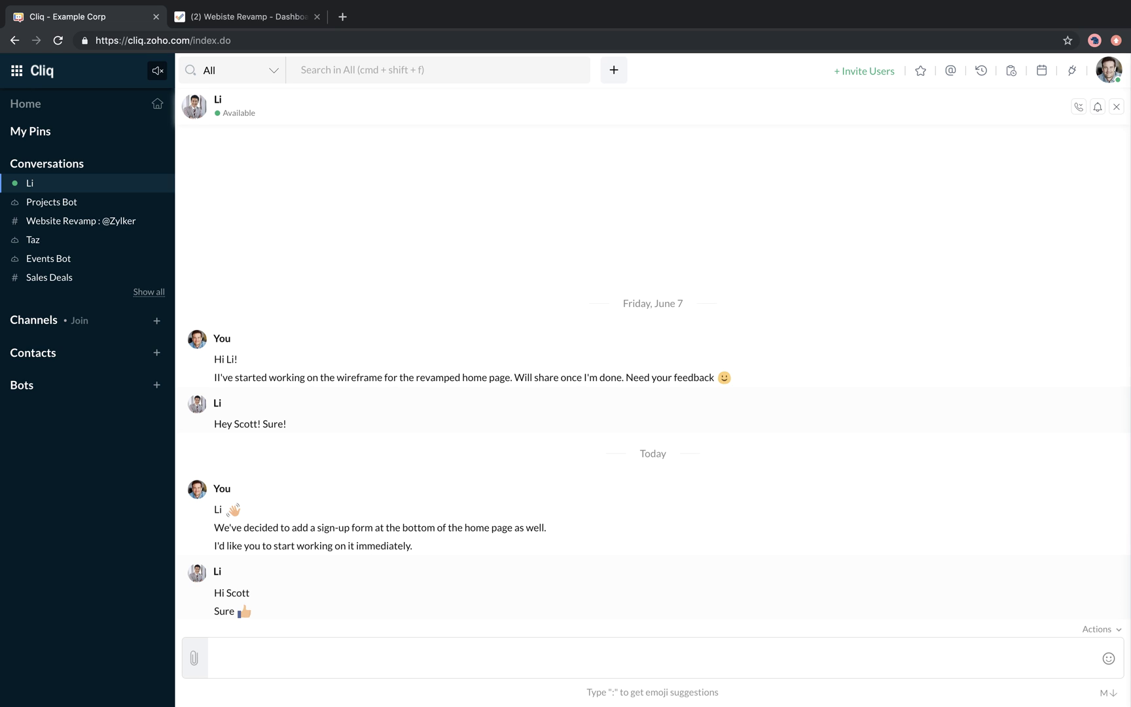
- Start a Zoho Projects task from the sign-up form chat message, choosing project Webiste Revamp and title "Signup form in Home Page"
left_click(1113, 517)
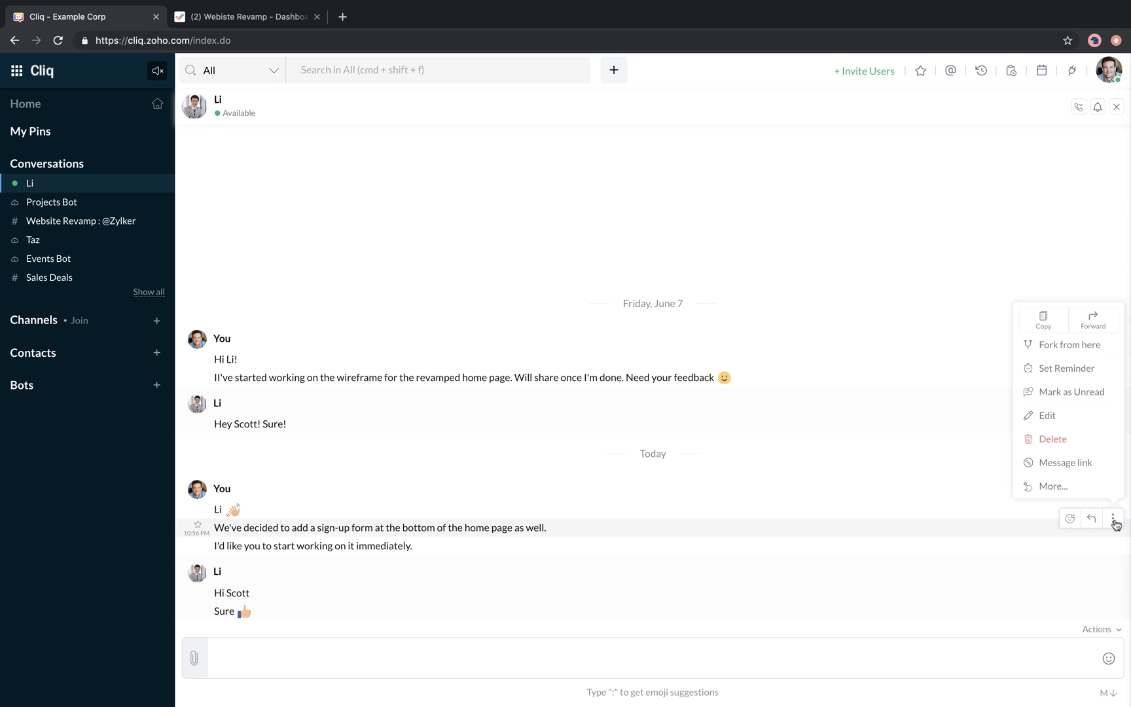
left_click(1040, 489)
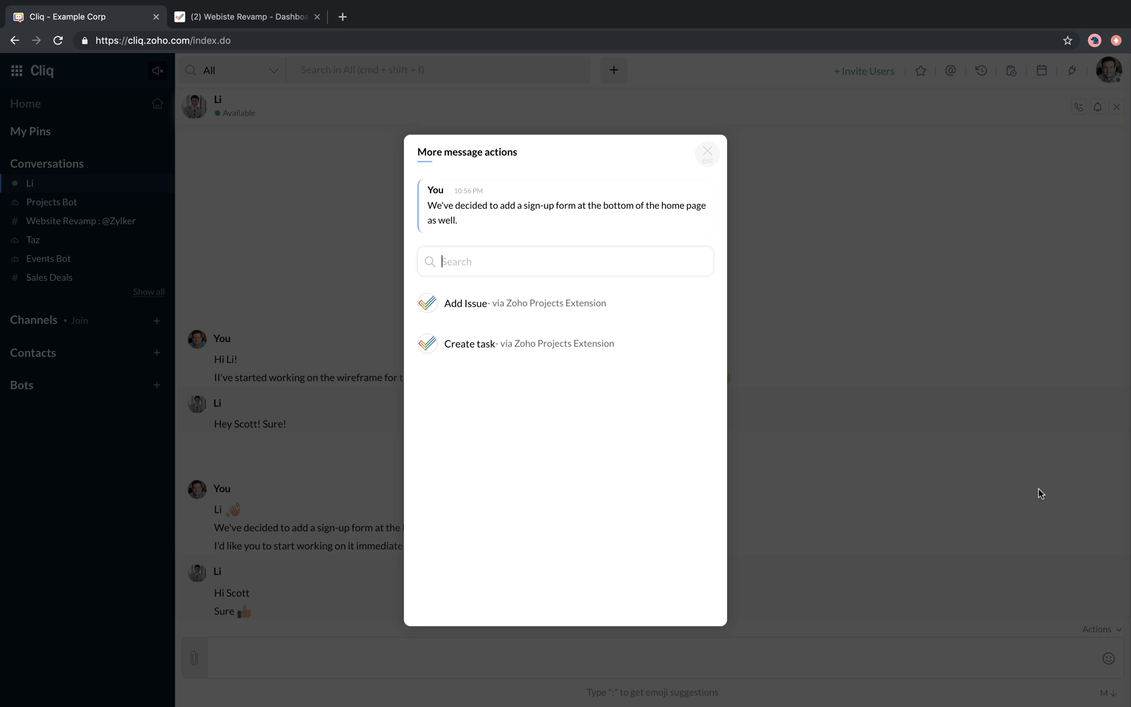
left_click(525, 351)
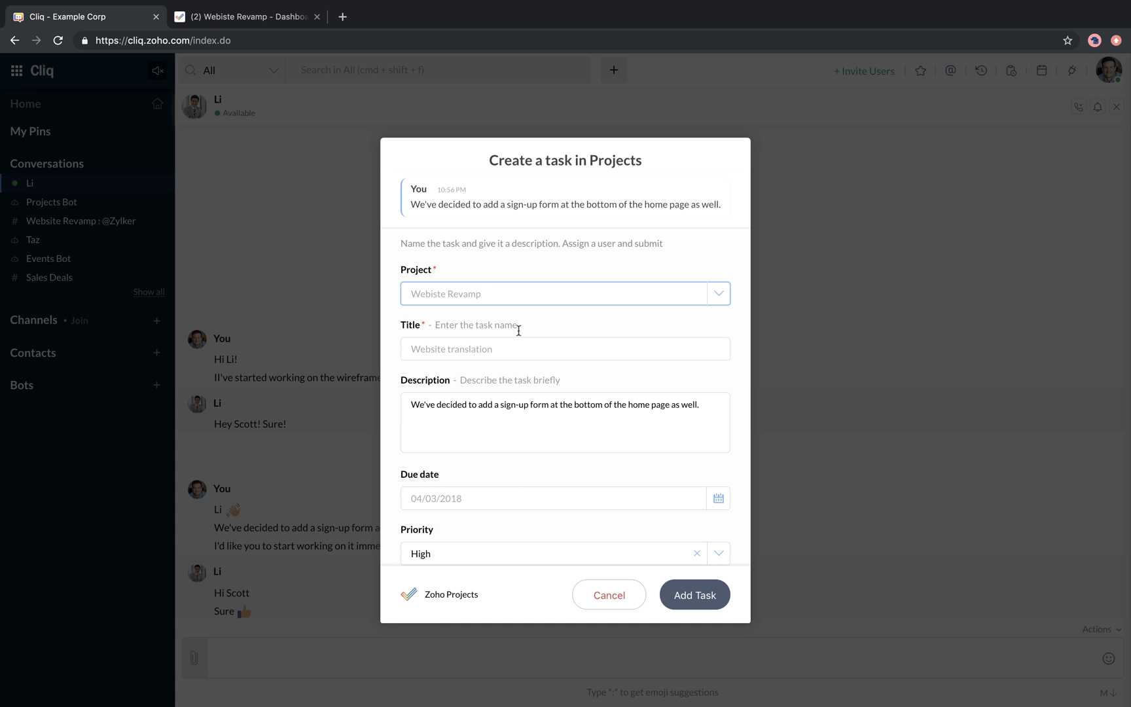
left_click(501, 298)
left_click(501, 336)
left_click(476, 351)
type("Signup form in ")
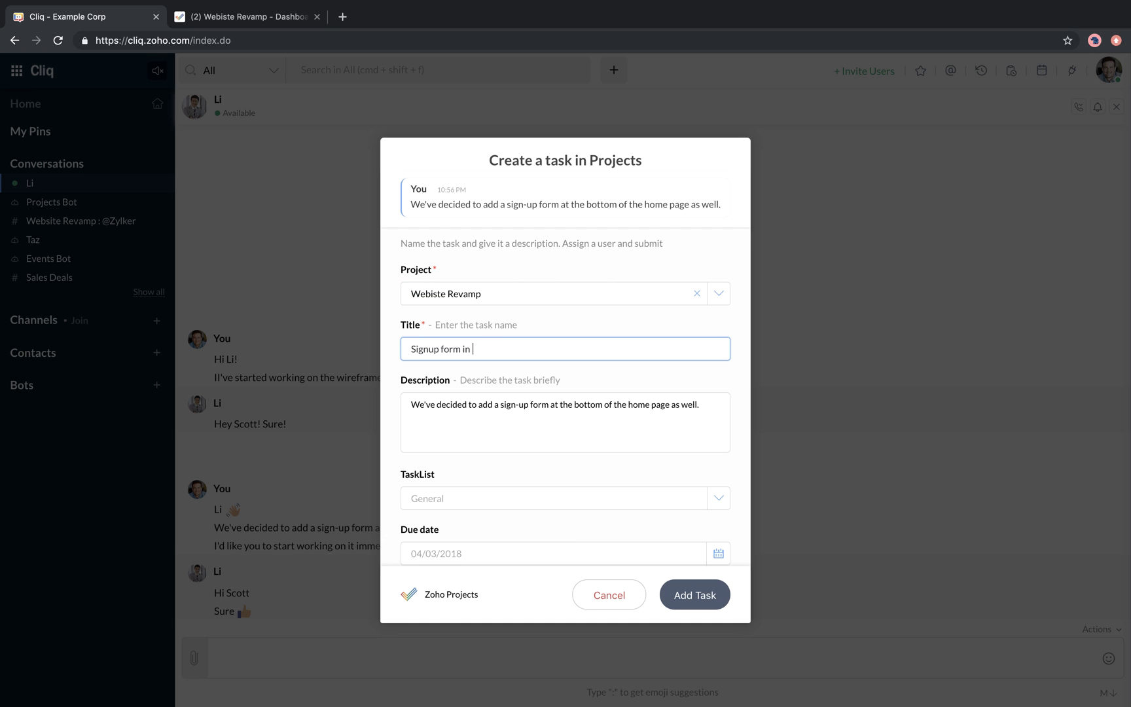
type("Home Page")
- Add the task with task list General, due date 12/06/2019 and a team member as assignee
scroll(488, 478, "down", 2)
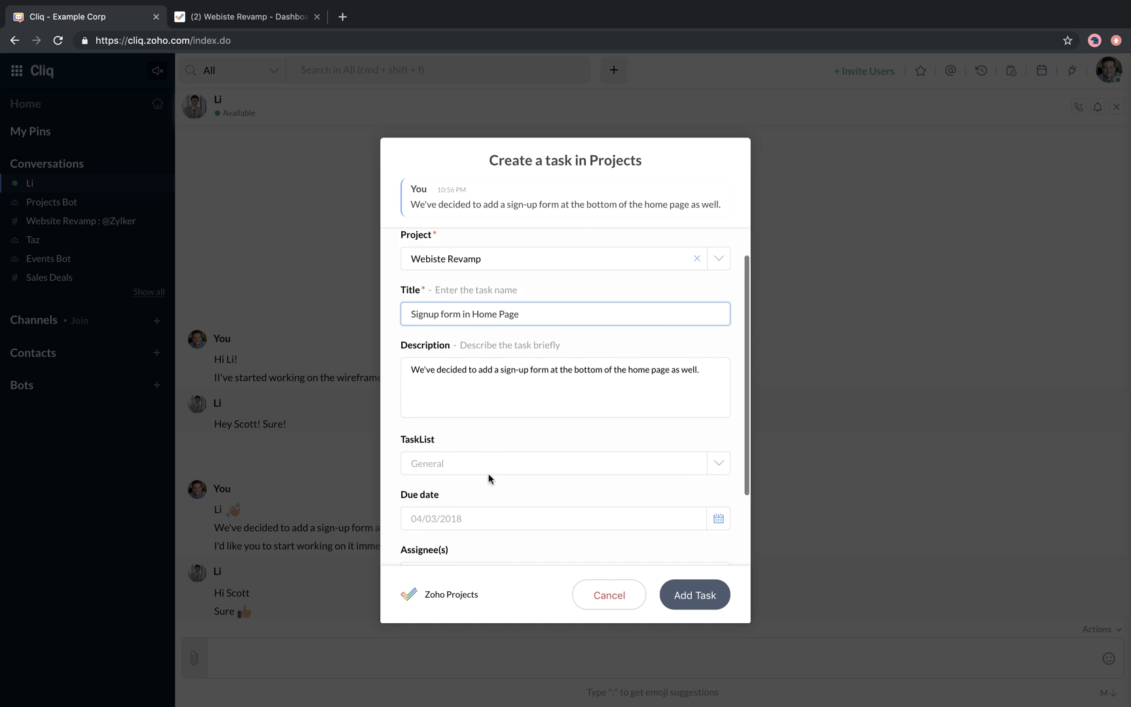
left_click(441, 426)
left_click(432, 450)
left_click(473, 484)
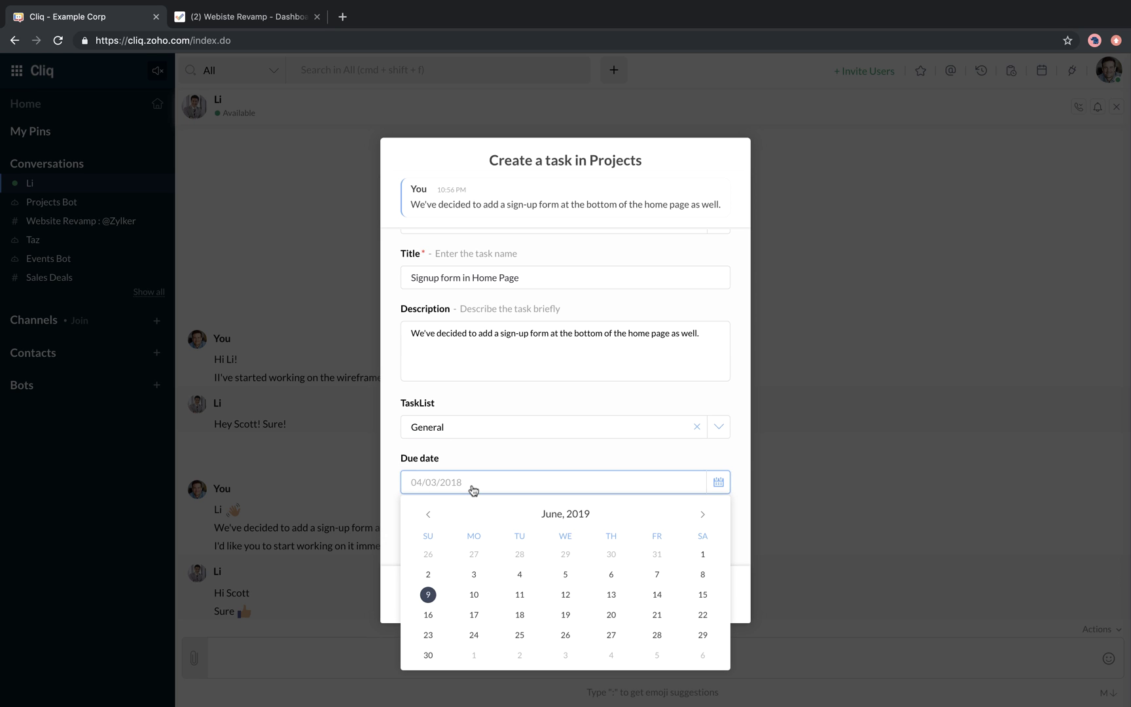
left_click(567, 593)
scroll(510, 467, "down", 2)
left_click(477, 471)
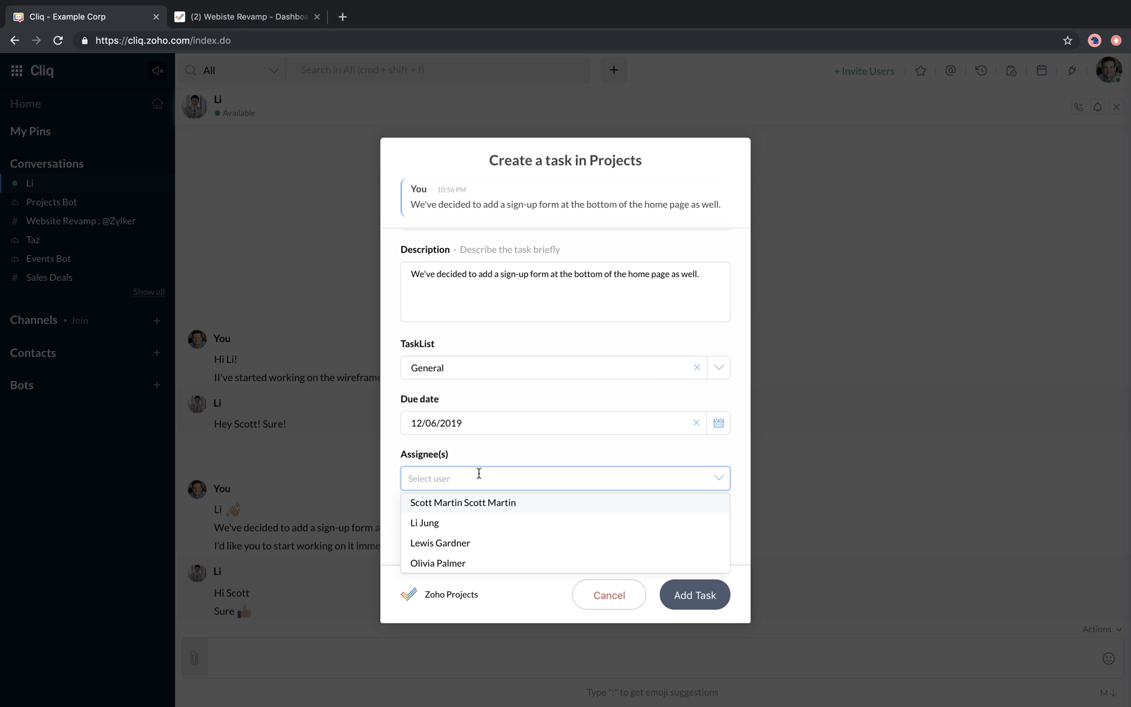
left_click(449, 527)
left_click(693, 595)
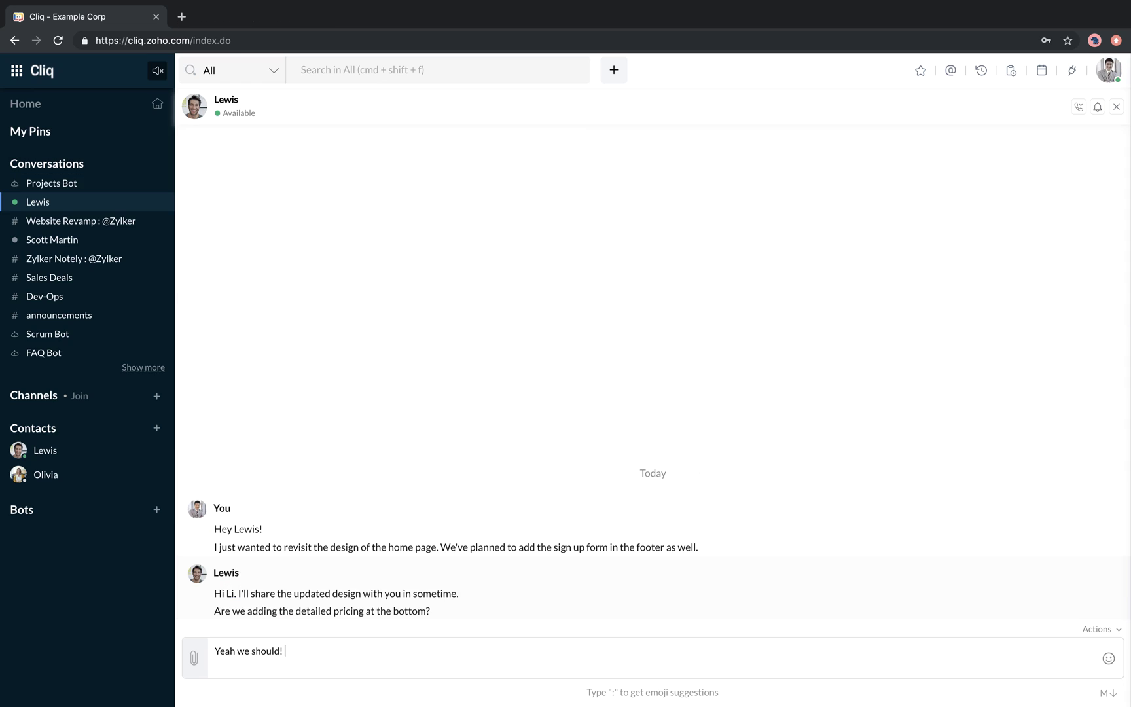
- Send the reply "Yeah we should!" in the colleague's chat and run the /projects command to list upcoming tasks and bugs
key("Return")
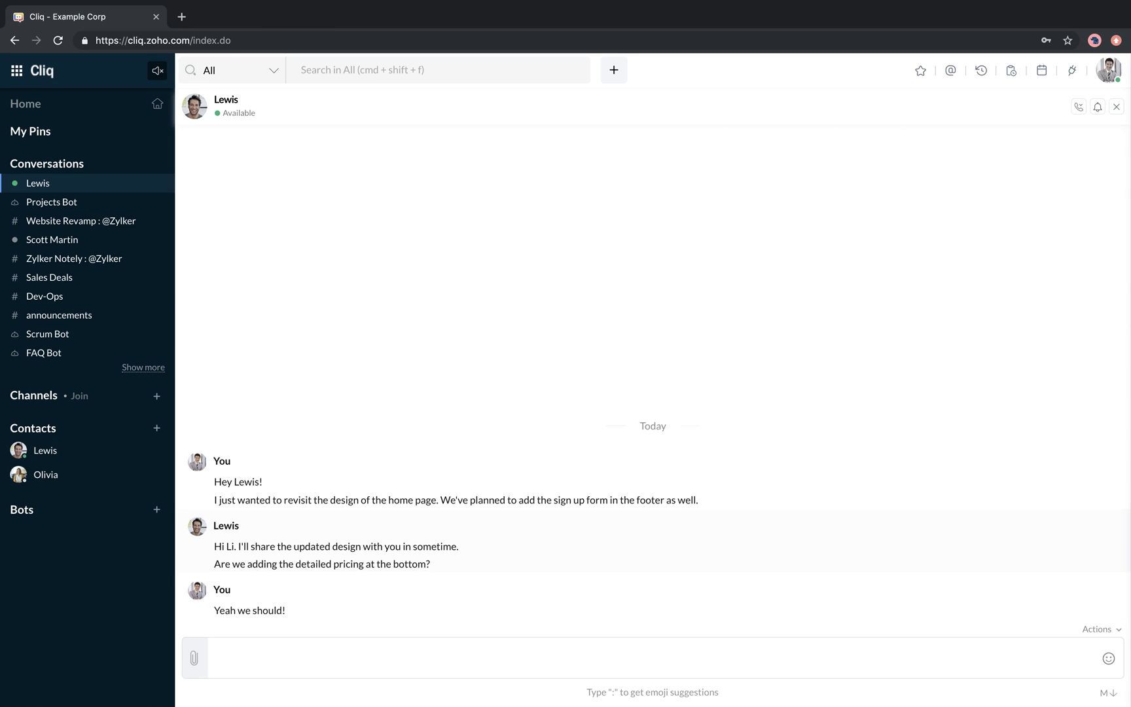
type("/proj")
left_click(487, 632)
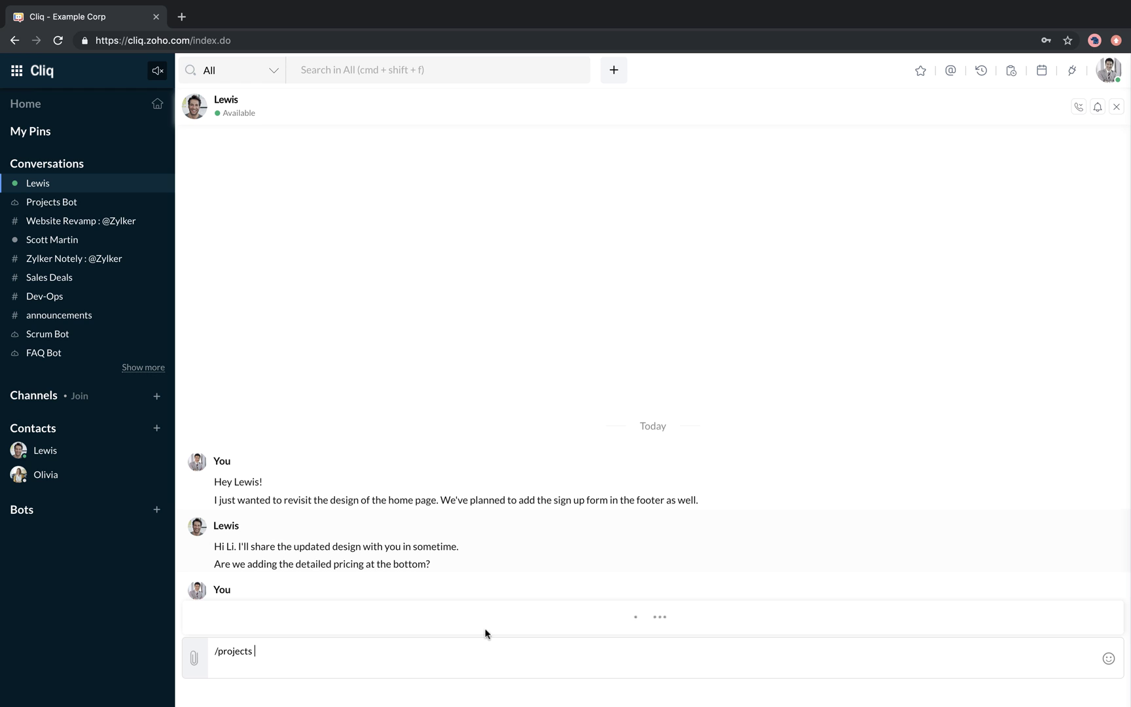
key("Return")
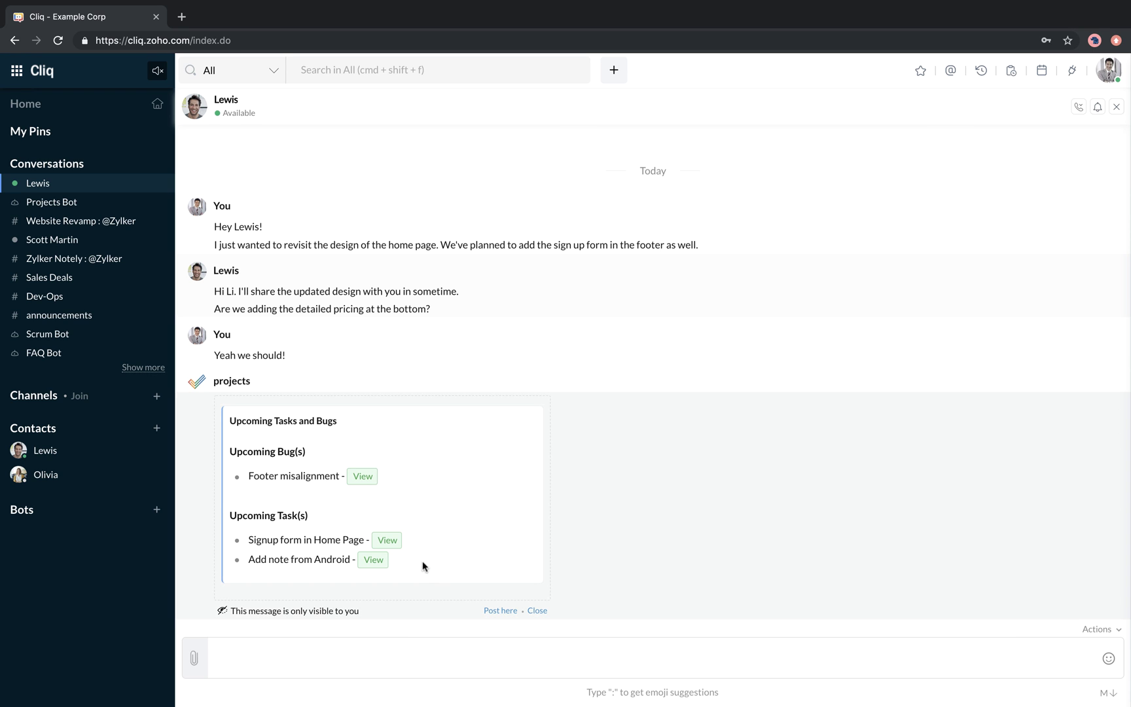
- View the details of the upcoming task "Signup form in Home Page" and post them in the conversation
left_click(394, 544)
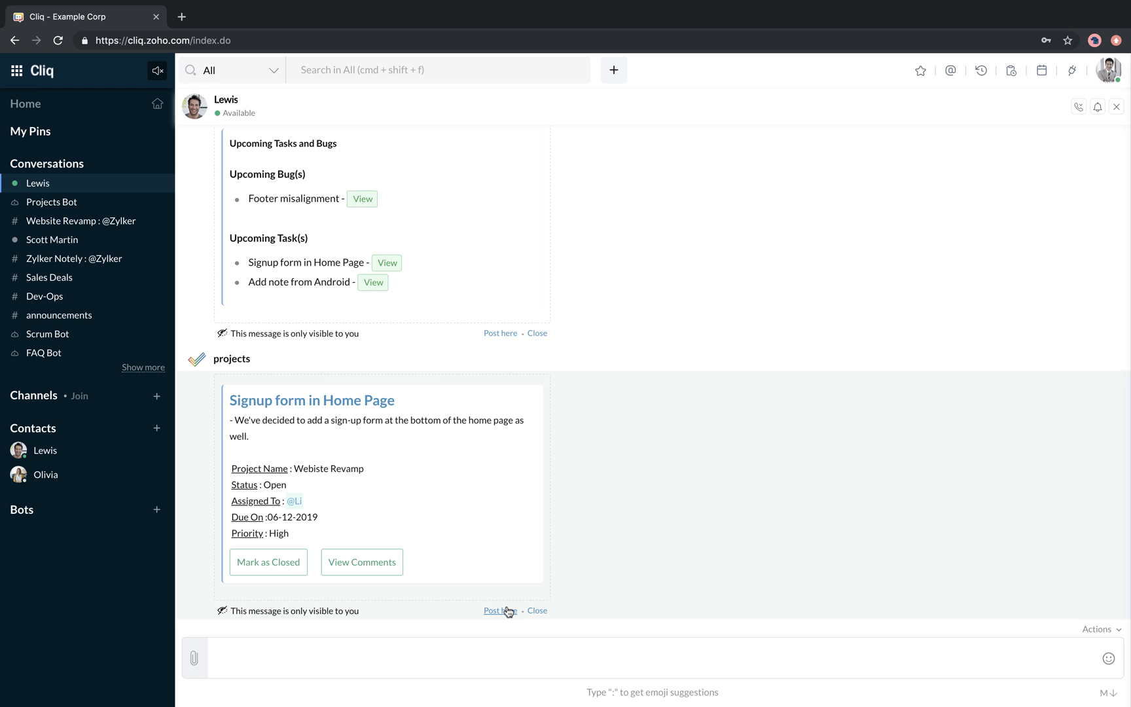
left_click(500, 609)
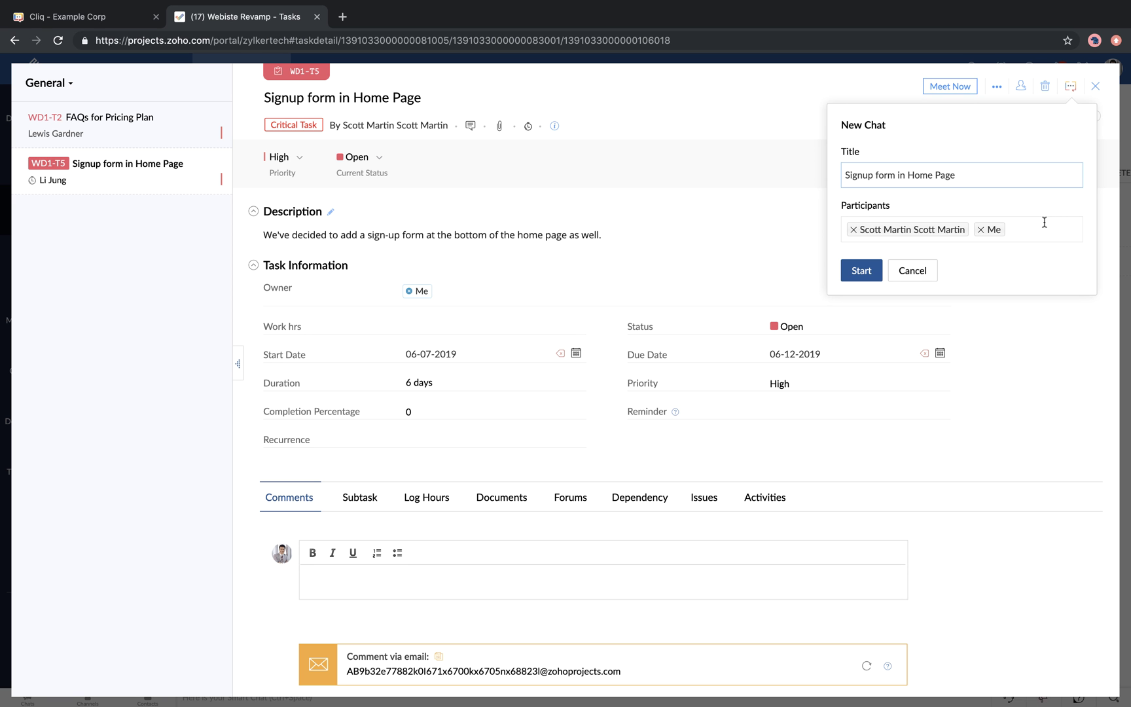
- In Zoho Projects, add another team member to the new "Signup form in Home Page" task chat and start it
left_click(1045, 222)
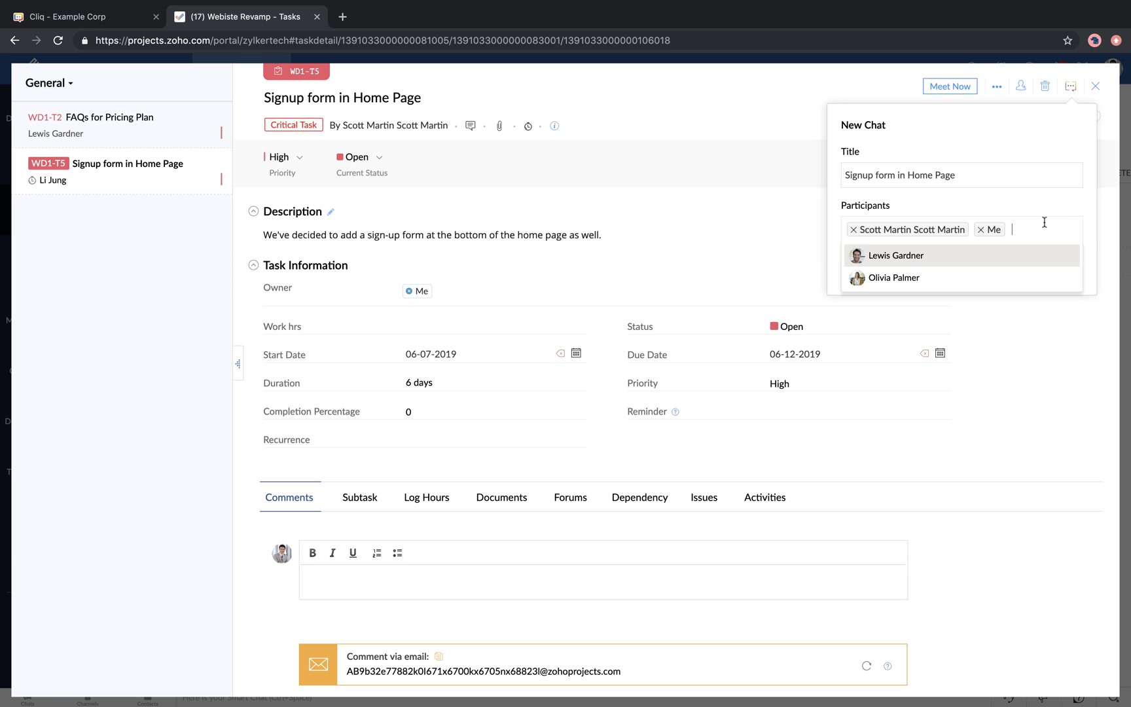
left_click(932, 257)
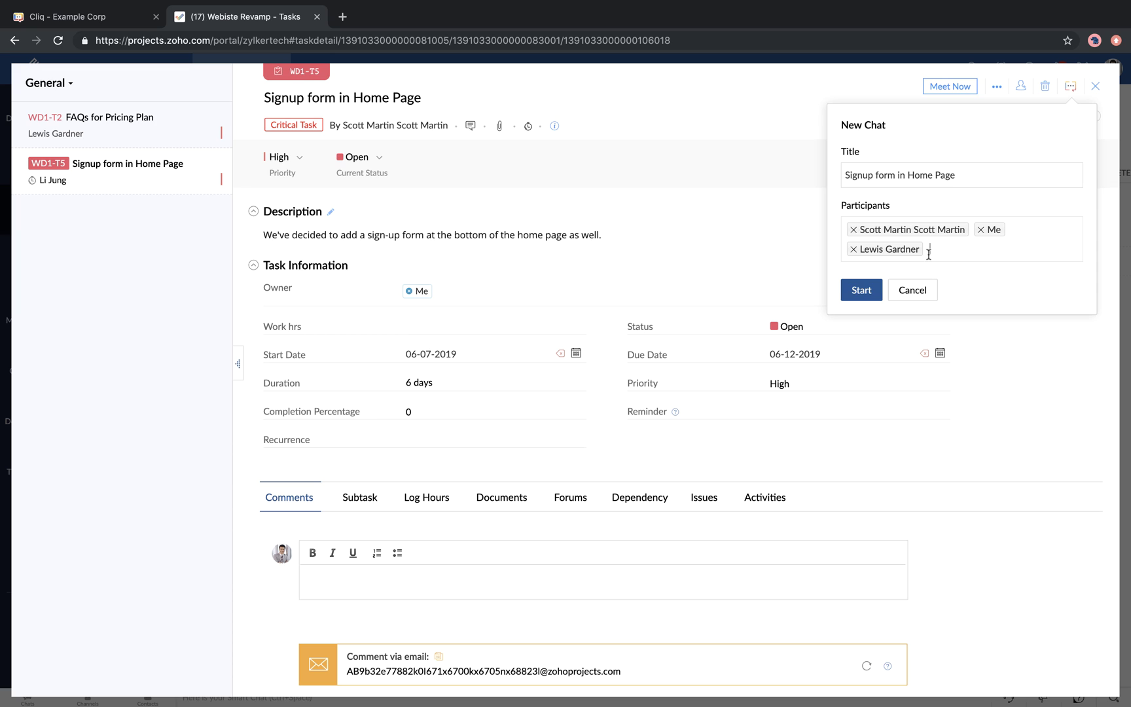
left_click(857, 292)
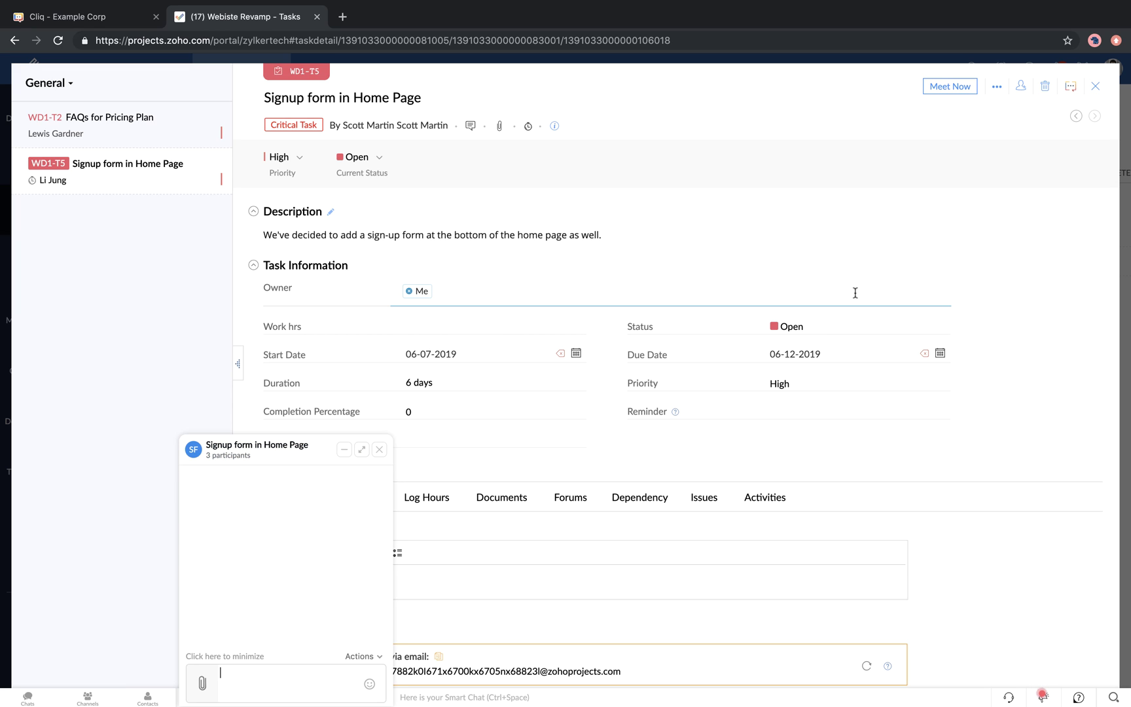
- Greet the participants, mention doubts with the sign up form addition, and suggest to the task creator adding just an email ID field instead
type("H")
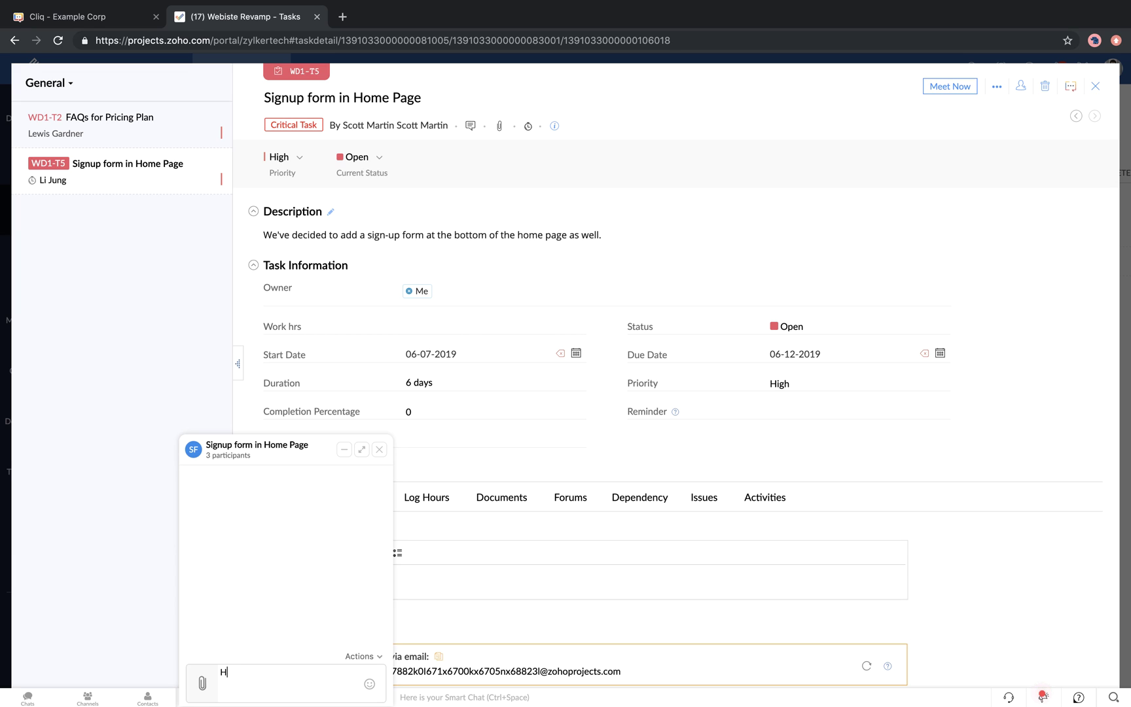
type("i Scott and Lewis!")
key("Return")
type("J")
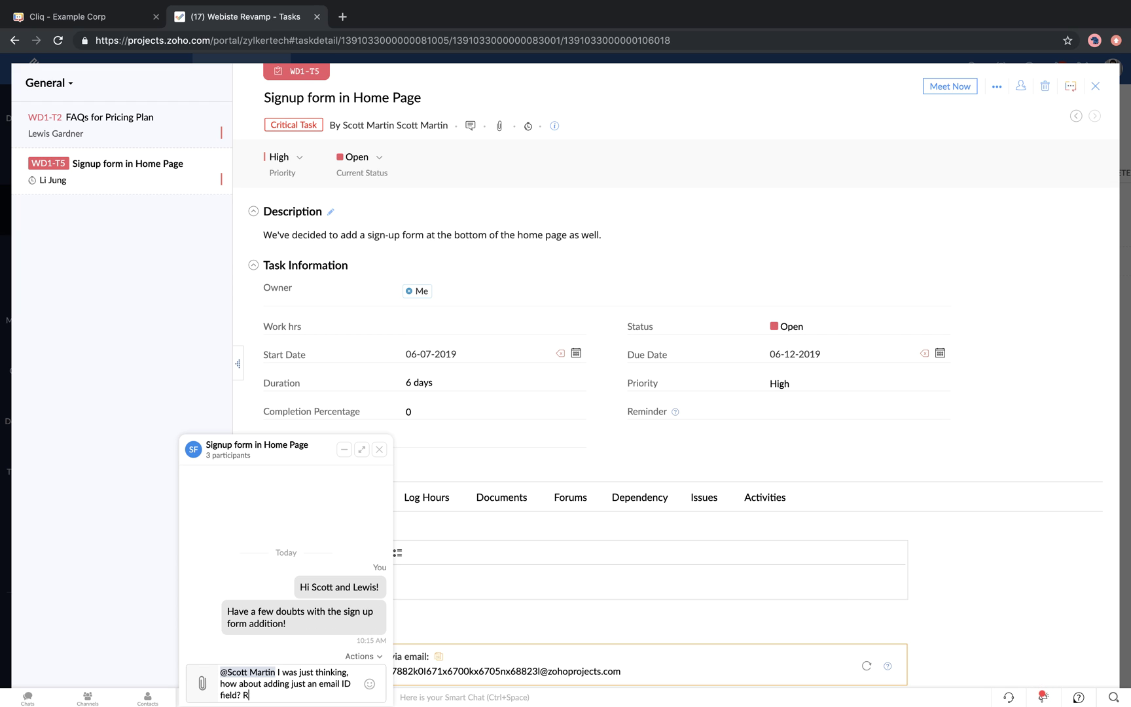
type("hat would be better than a form I guess?")
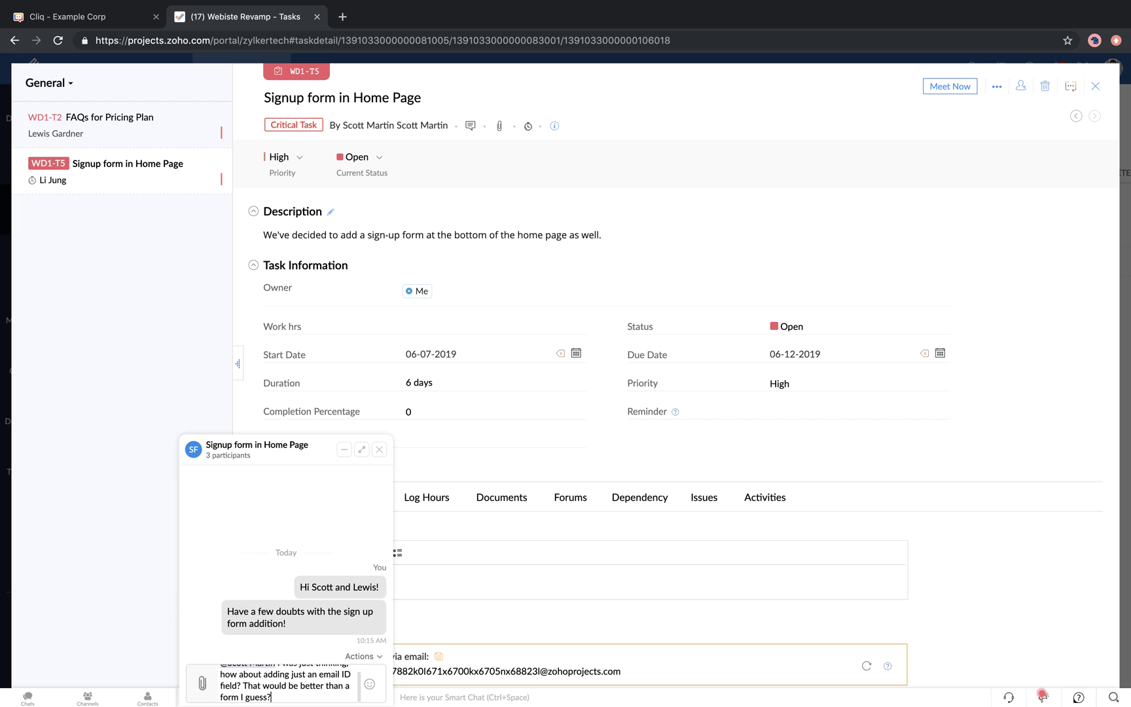
key("Return")
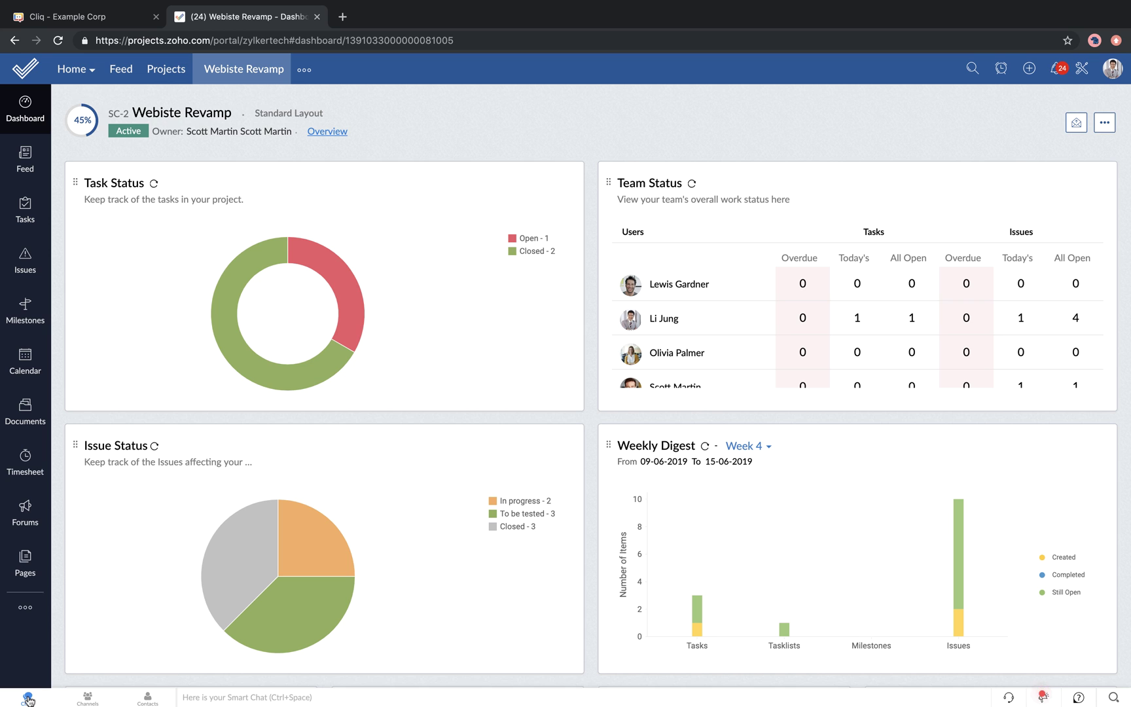
- Open the Projects Bot and #Website Revamp channel chats over the project dashboard and review their earlier issue updates
left_click(27, 699)
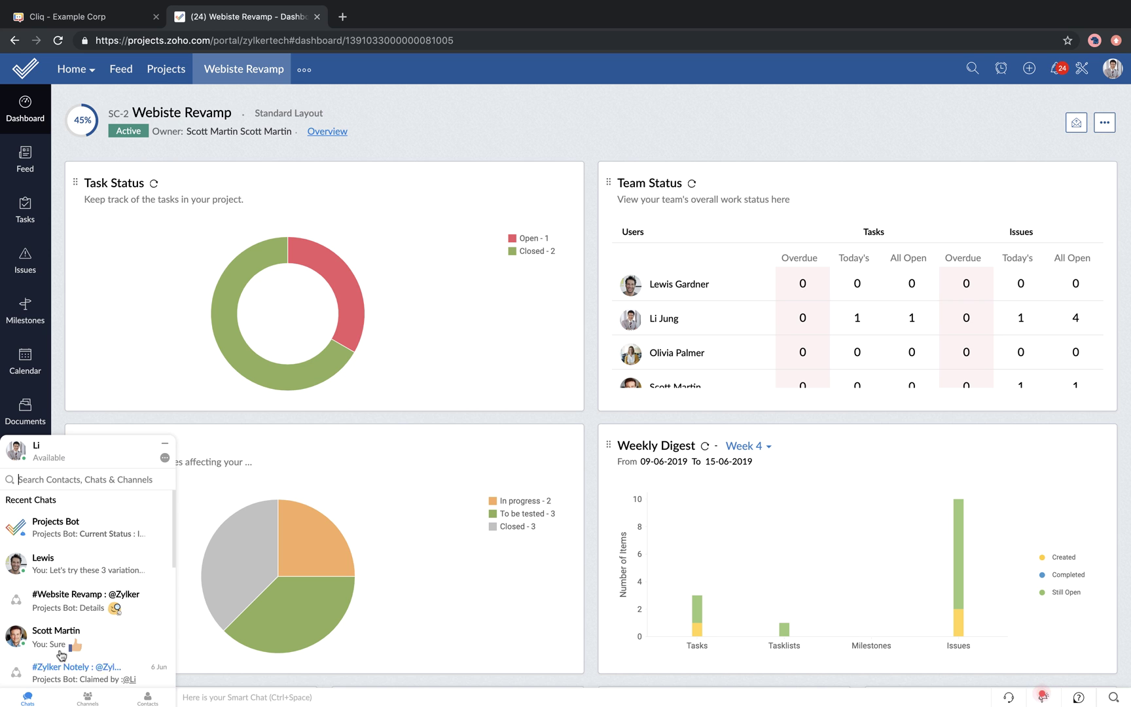
left_click(88, 698)
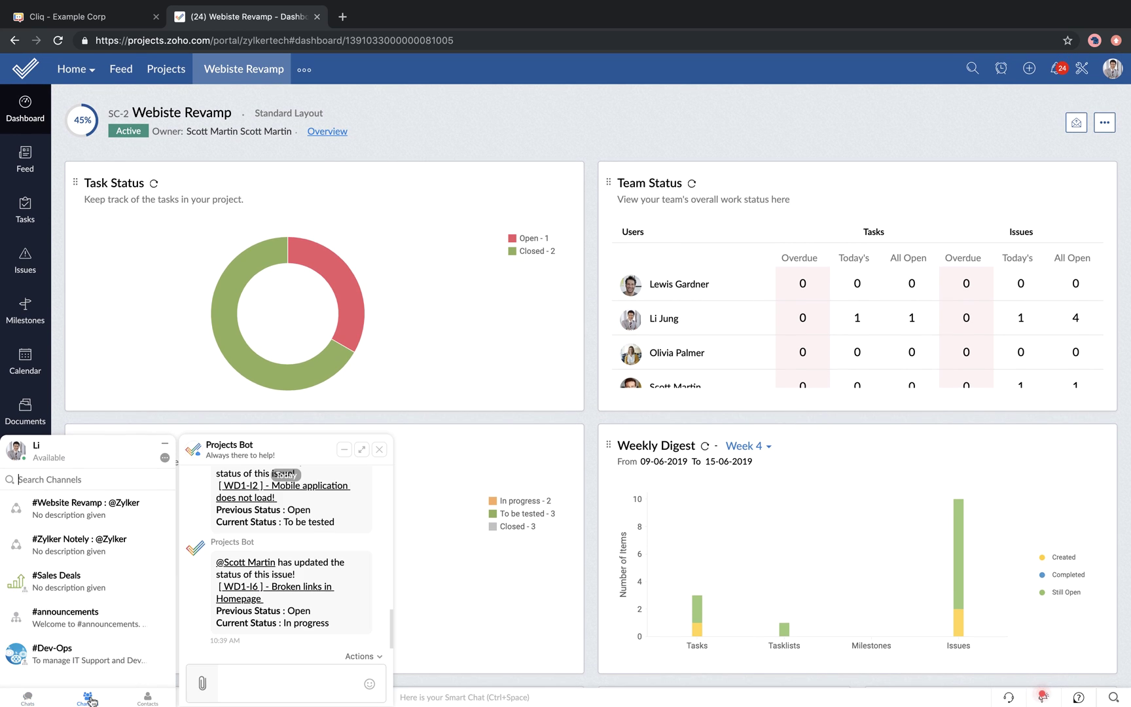
left_click(91, 503)
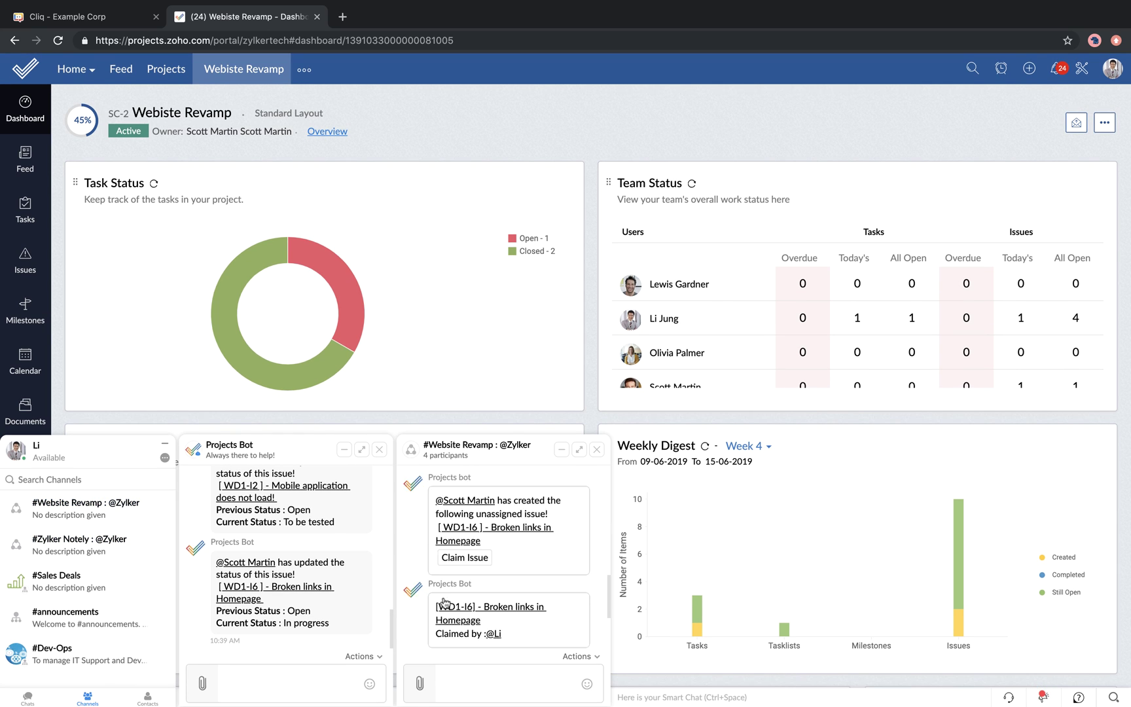
scroll(443, 602, "up", 2)
scroll(322, 522, "up", 3)
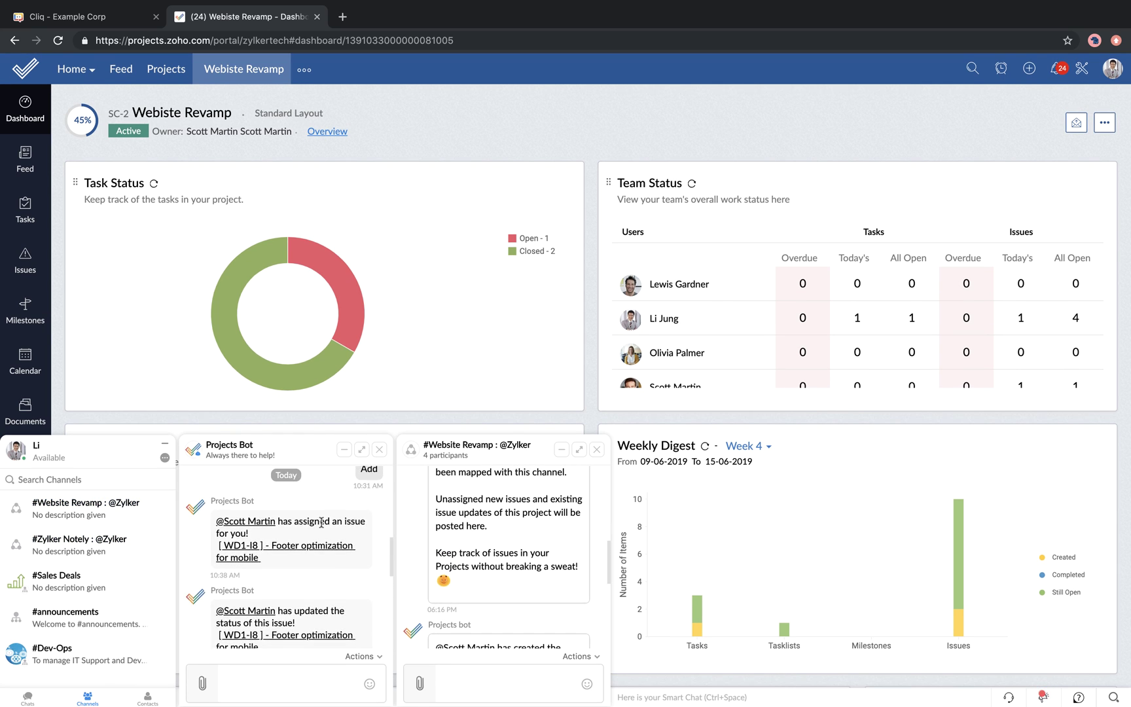
scroll(321, 522, "up", 3)
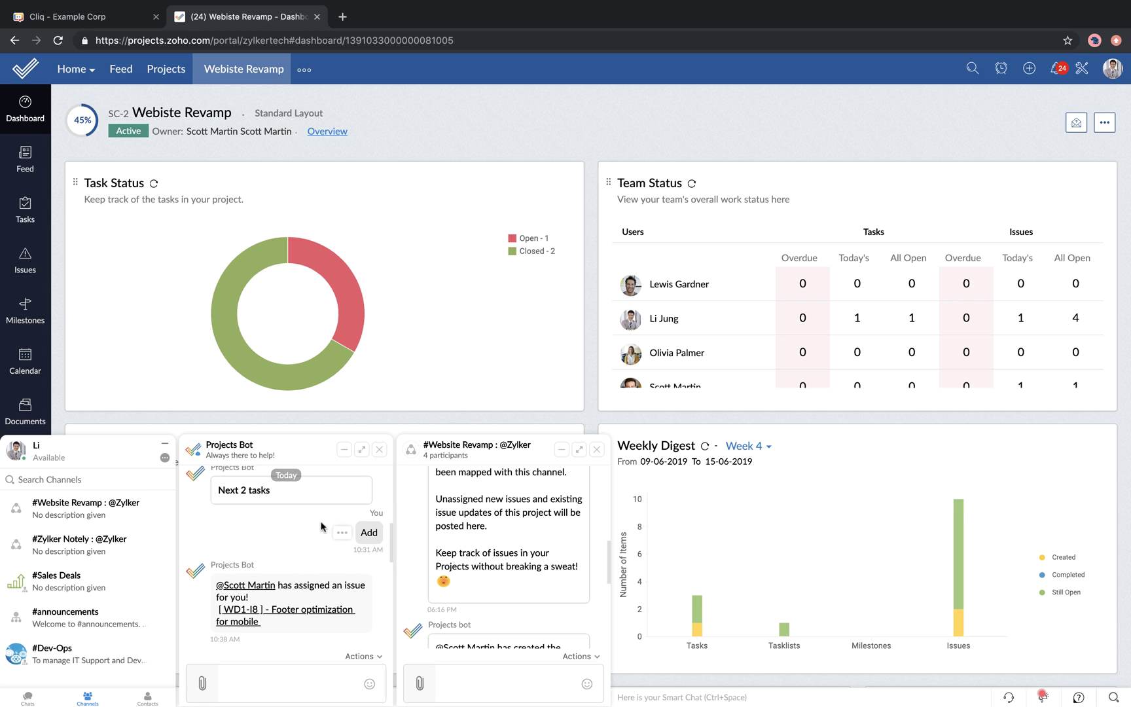
scroll(322, 525, "up", 1)
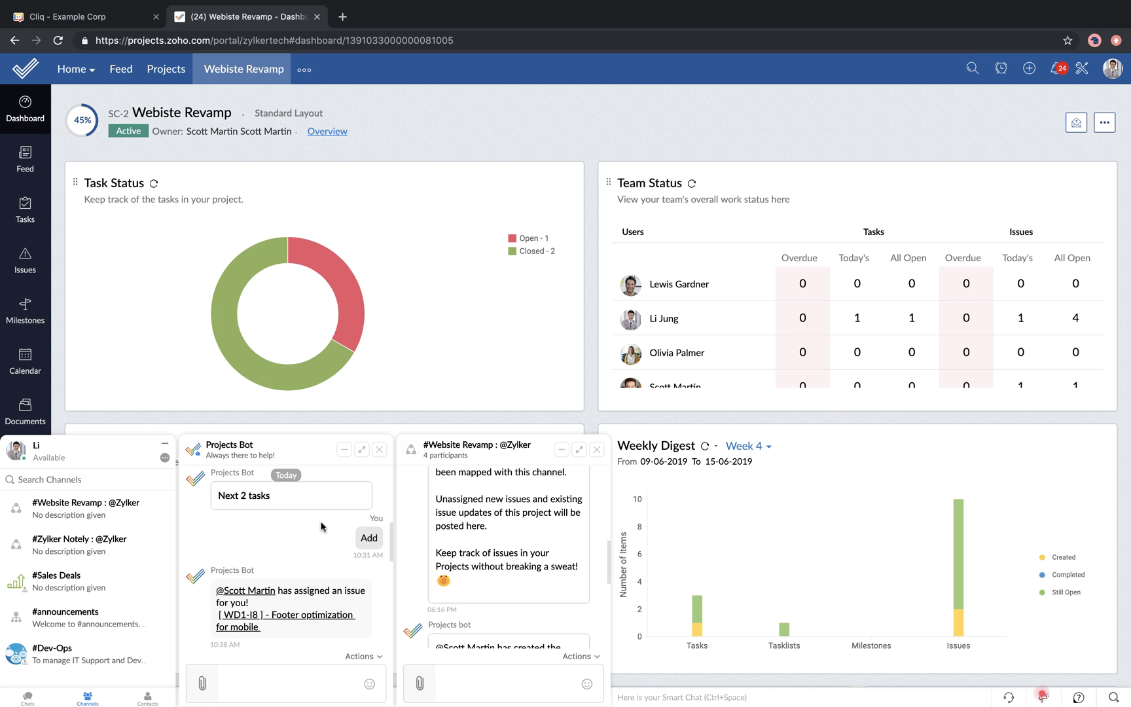
- Enlarge the Projects Bot chat window and open a colleague's recent chat alongside the other conversations
left_click(361, 450)
left_click(543, 672)
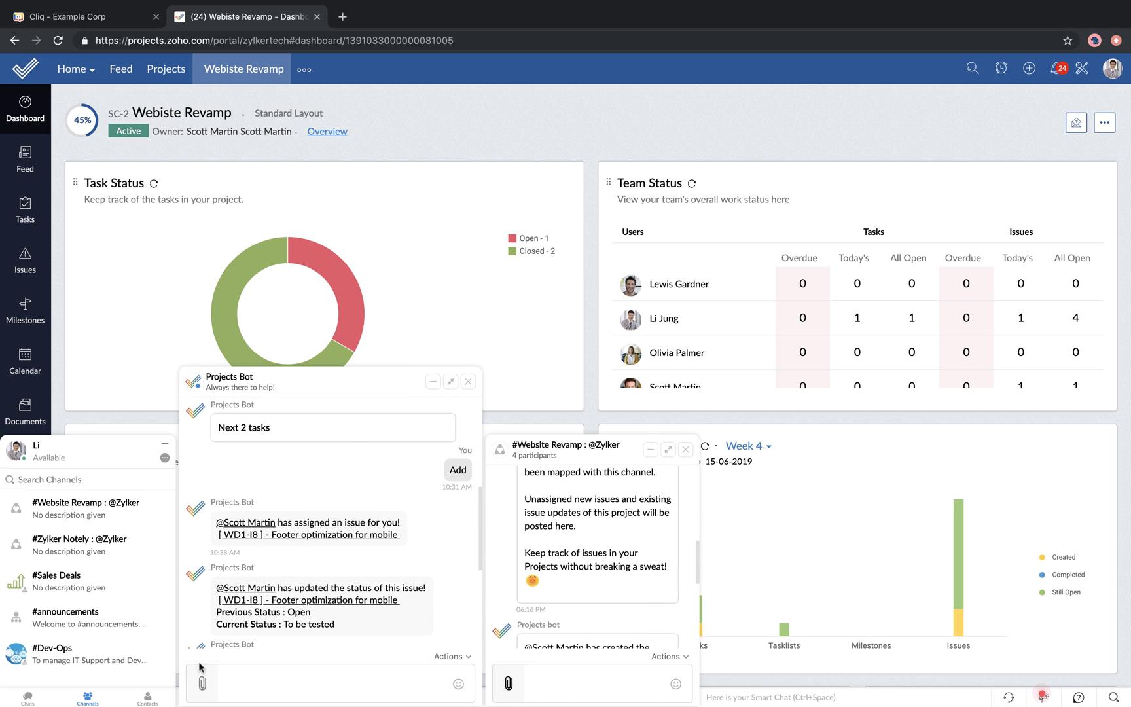
left_click(27, 698)
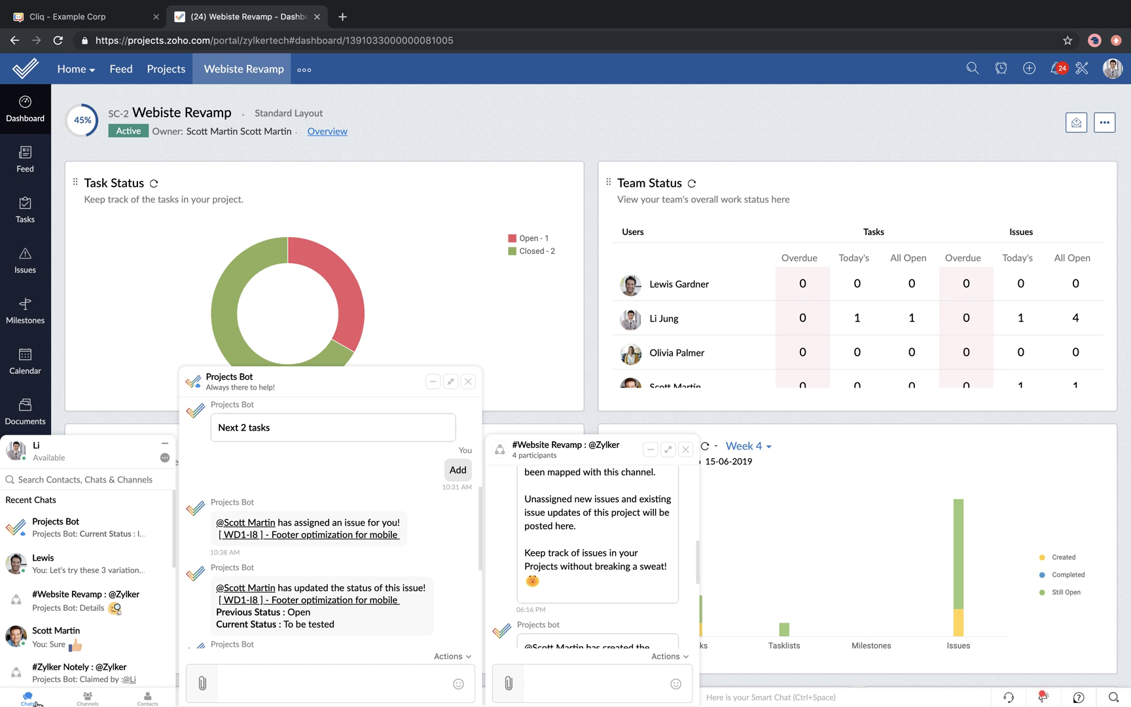
left_click(59, 562)
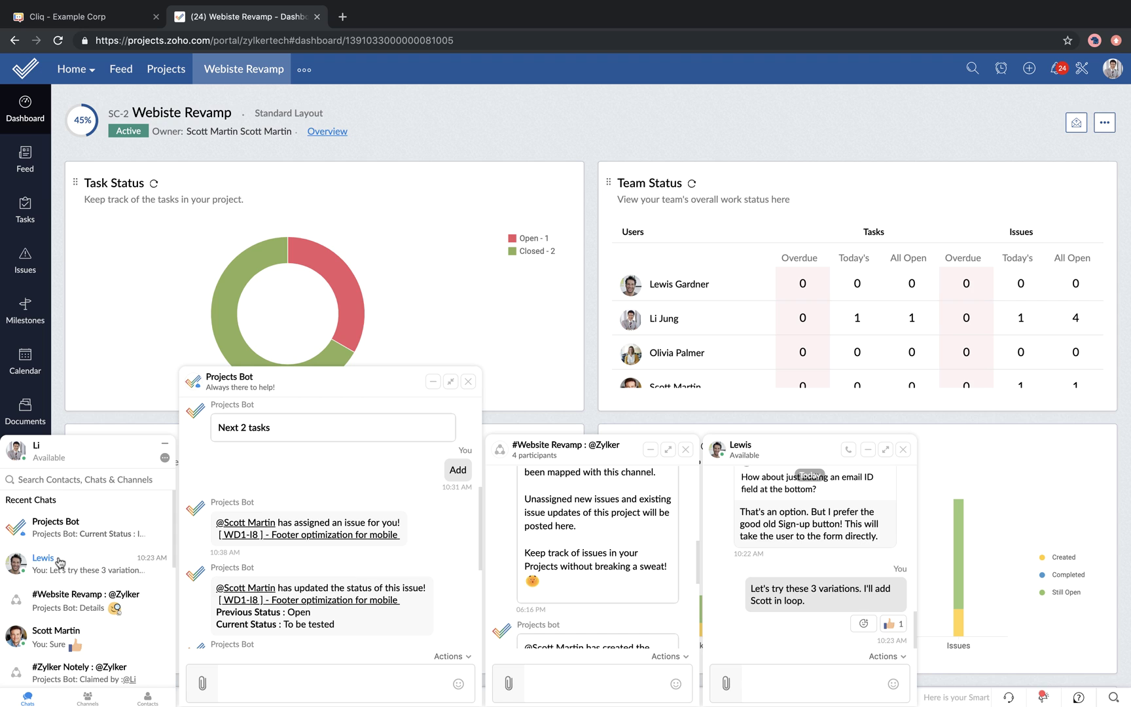